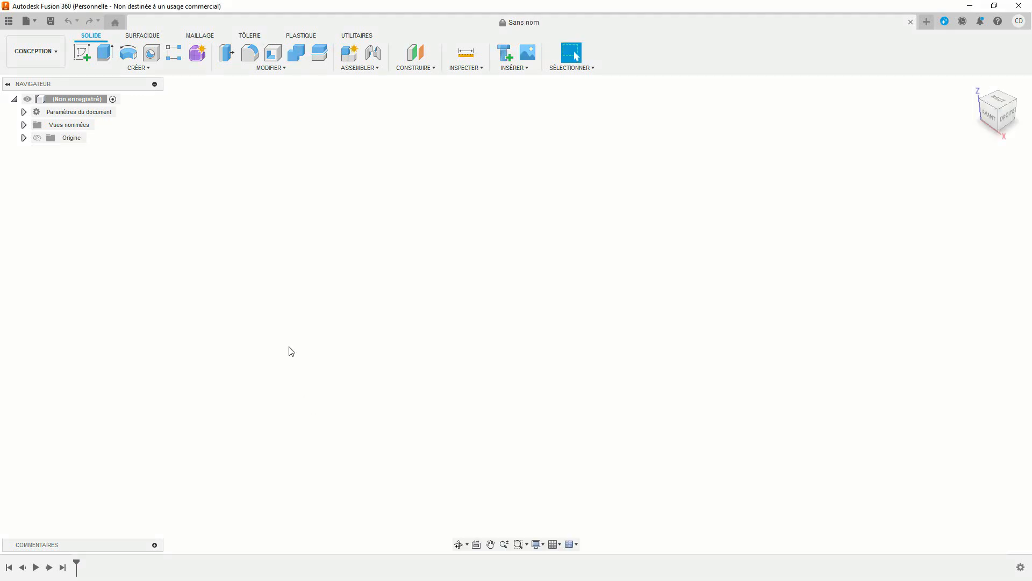
# Create a cylinder primitive 80 mm high on the horizontal origin plane, centred on the origin.
pyautogui.click(137, 68)
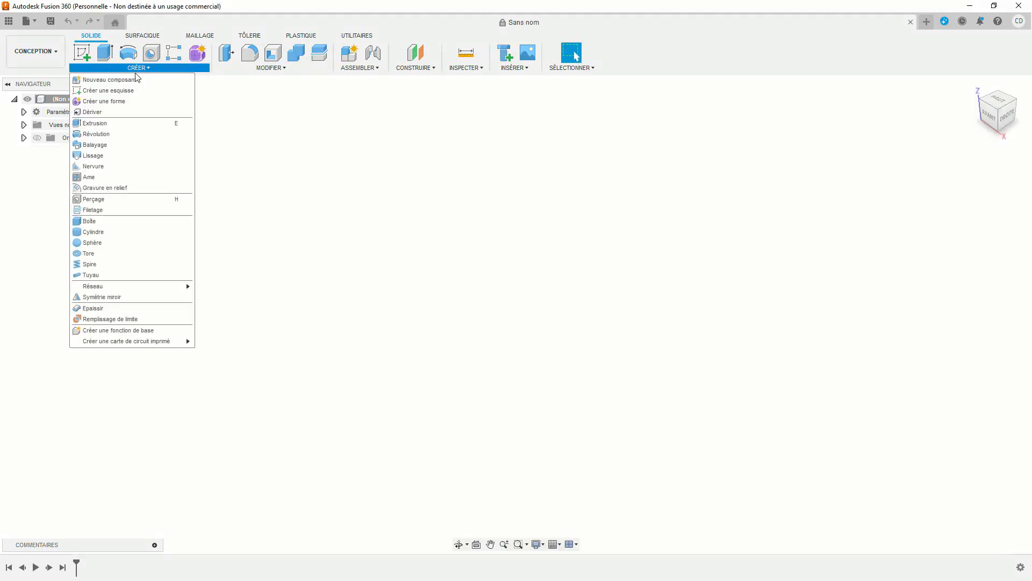
pyautogui.click(95, 232)
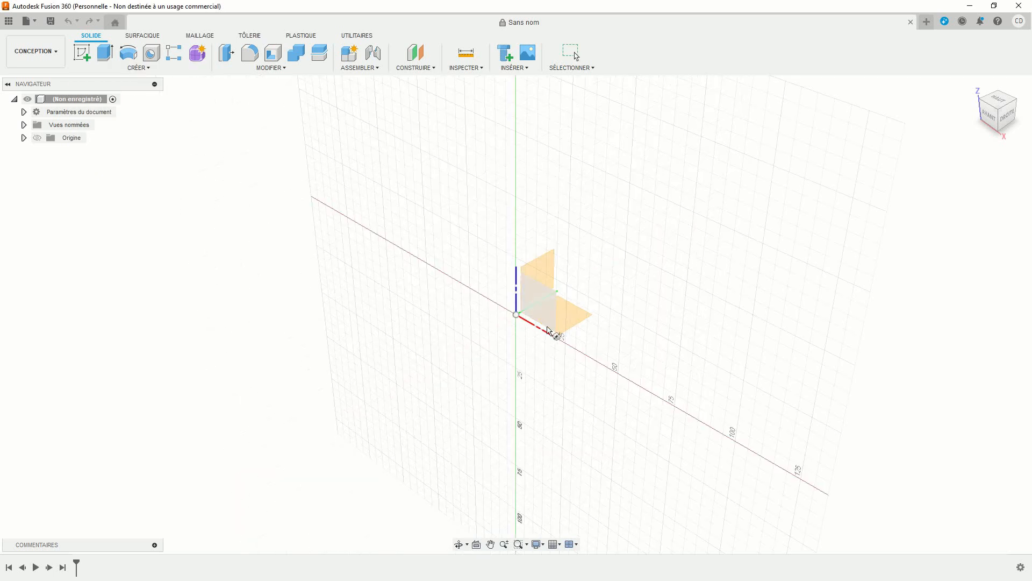
pyautogui.click(570, 315)
pyautogui.click(516, 314)
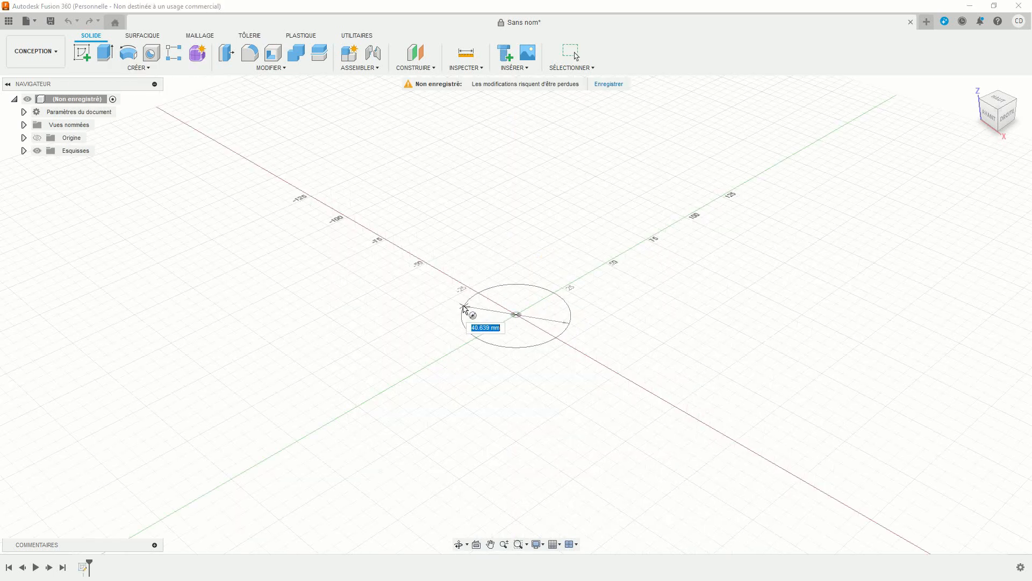
pyautogui.click(459, 305)
pyautogui.write('80')
pyautogui.press('Return')
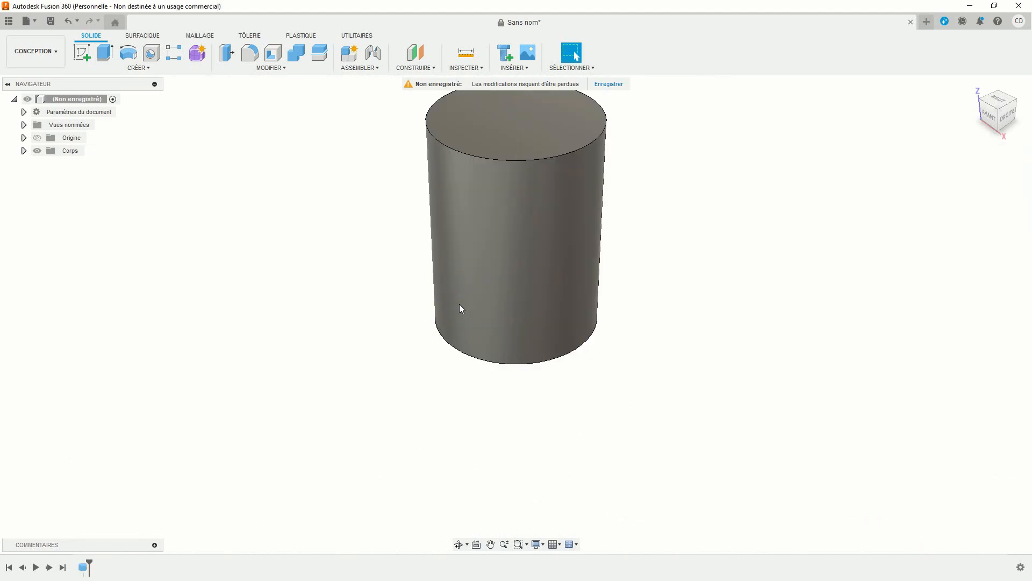
pyautogui.moveTo(636, 230); pyautogui.dragTo(634, 317, button='middle')
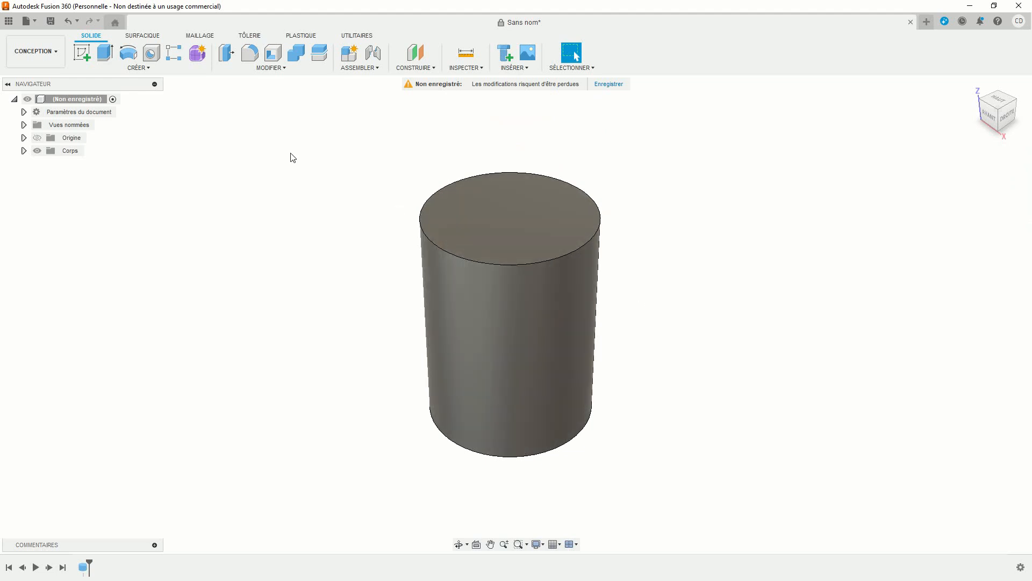
# Drill a simple flat-bottomed hole 60 mm deep and 40 mm in diameter at the centre of the cylinder's top face.
pyautogui.click(151, 54)
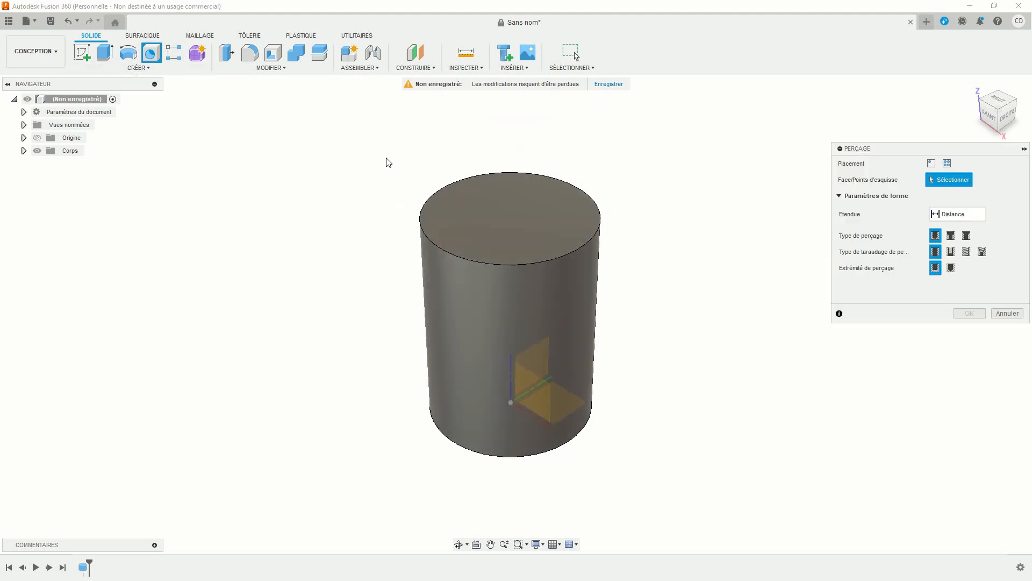
pyautogui.click(472, 219)
pyautogui.moveTo(473, 224); pyautogui.dragTo(512, 215)
pyautogui.click(933, 322)
pyautogui.write('60')
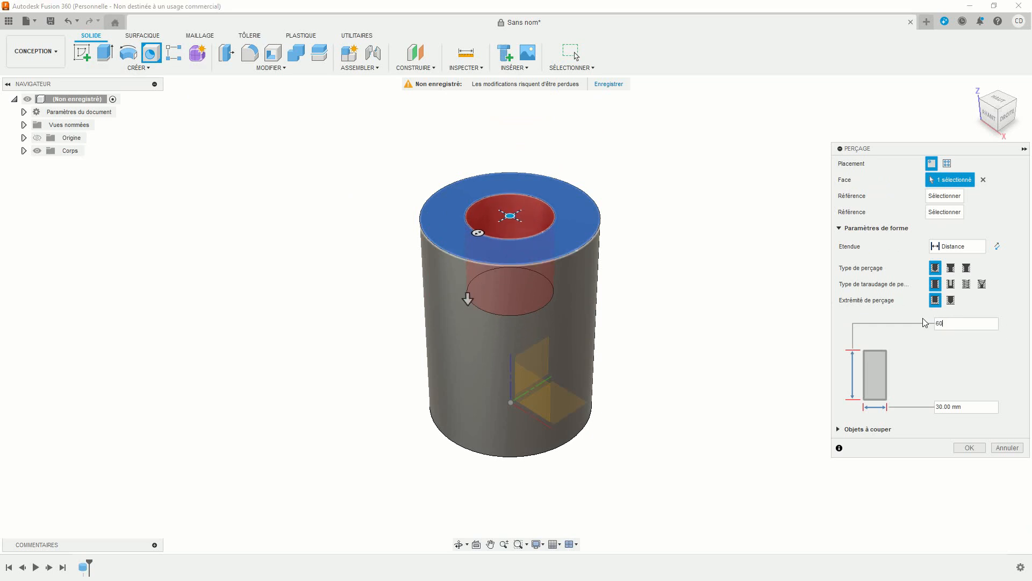
pyautogui.click(967, 404)
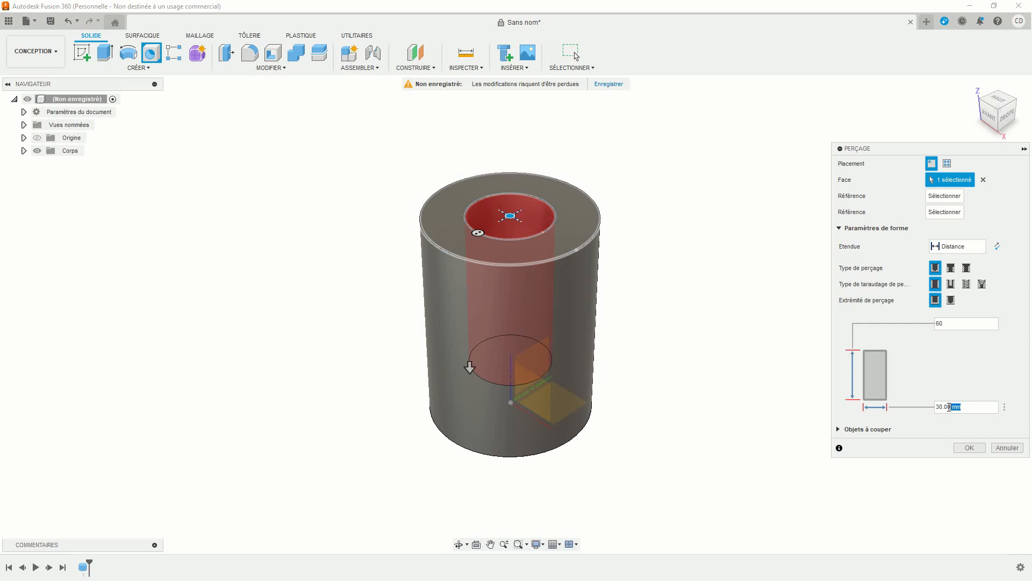
pyautogui.write('40')
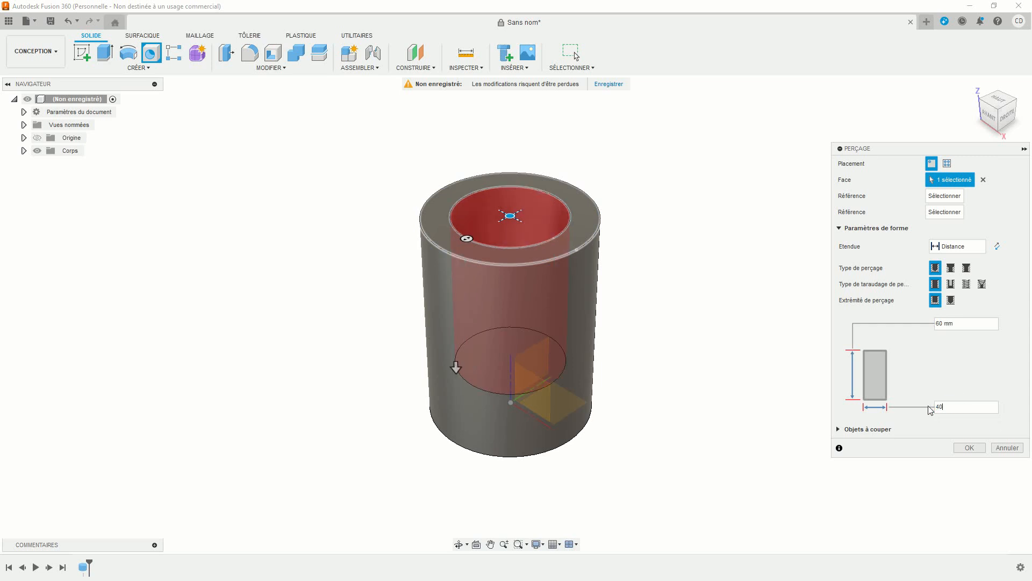
pyautogui.press('Return')
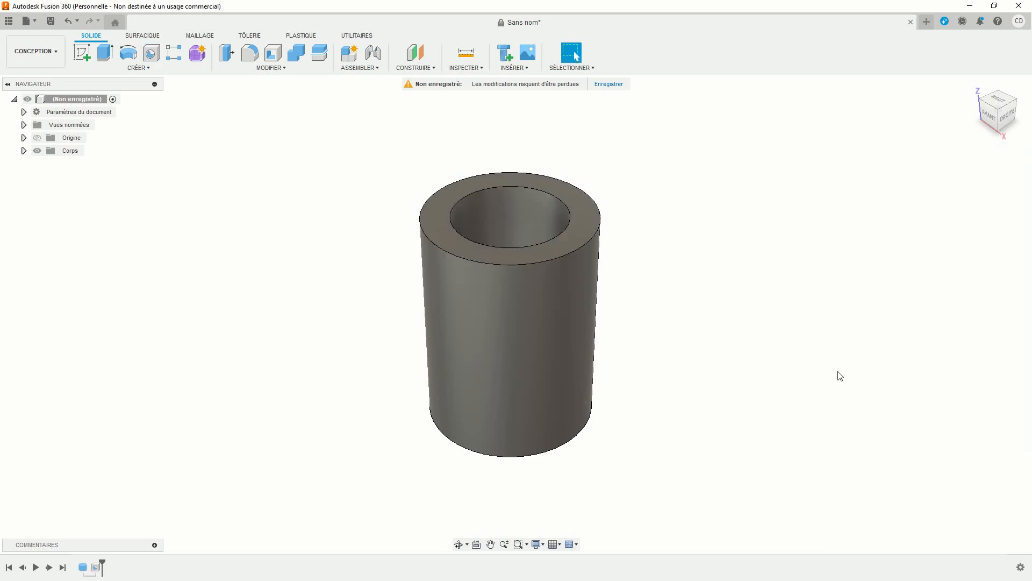
# Fillet the bottom inner edge of the hole with a 20 mm radius.
pyautogui.keyDown('shift'); pyautogui.moveTo(657, 250); pyautogui.dragTo(648, 283, button='middle'); pyautogui.keyUp('shift')
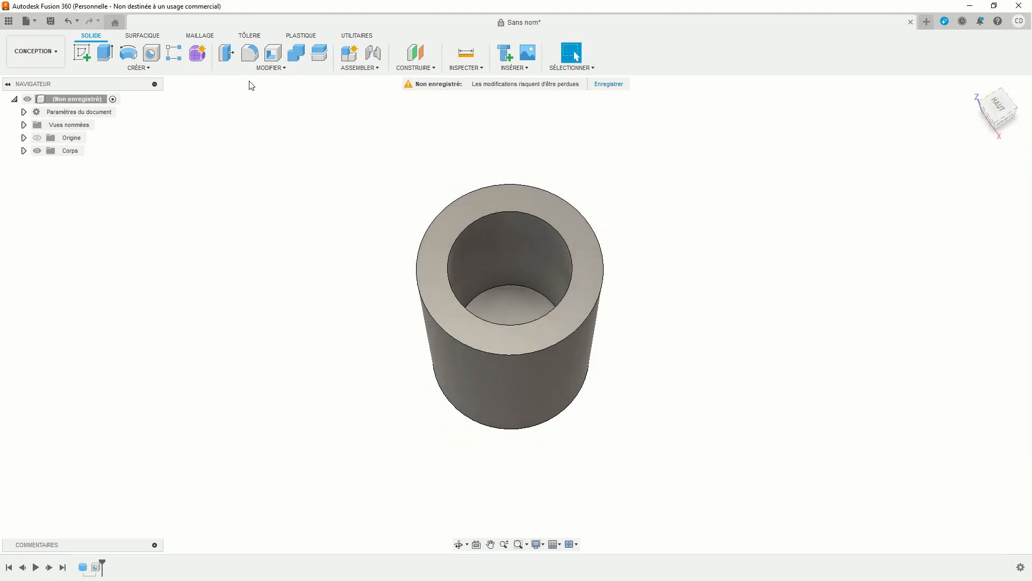
pyautogui.click(251, 61)
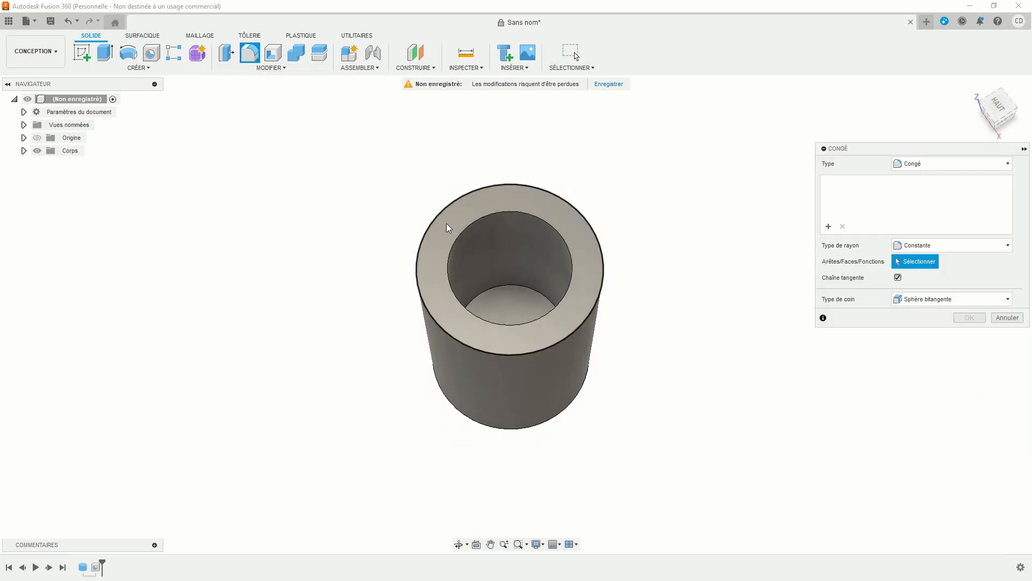
pyautogui.click(493, 291)
pyautogui.moveTo(493, 292); pyautogui.dragTo(495, 294)
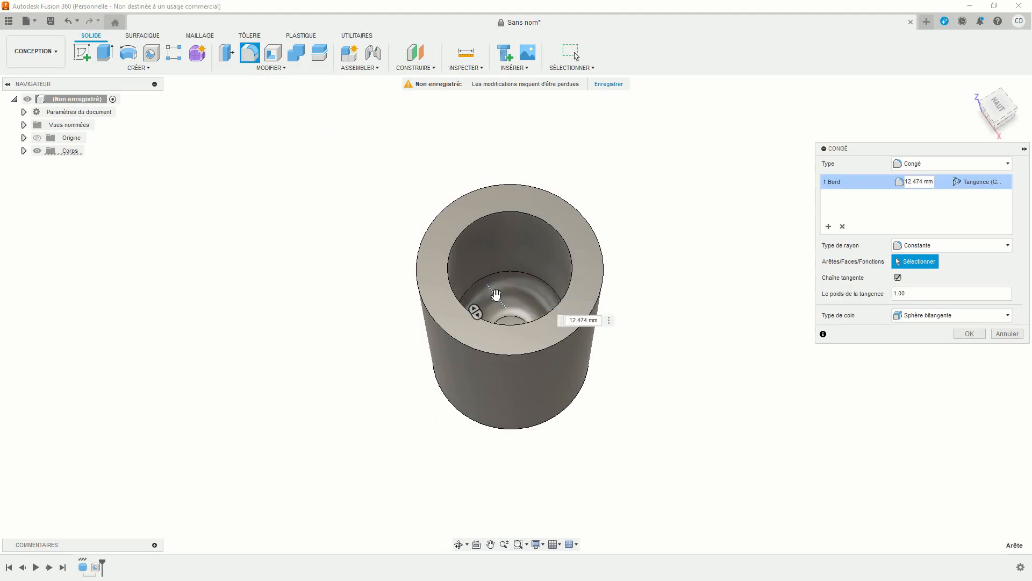
pyautogui.write('20')
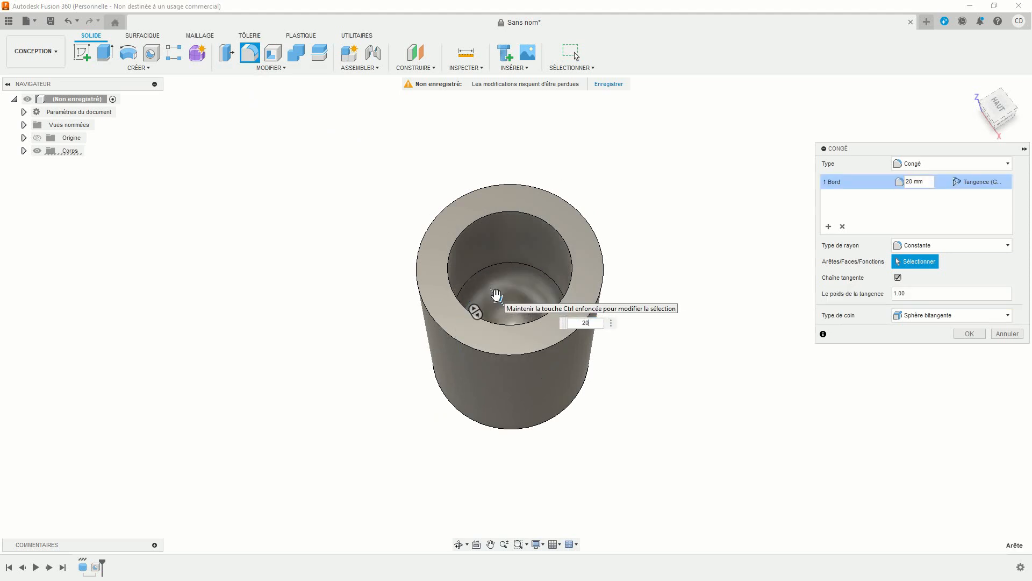
pyautogui.press('Return')
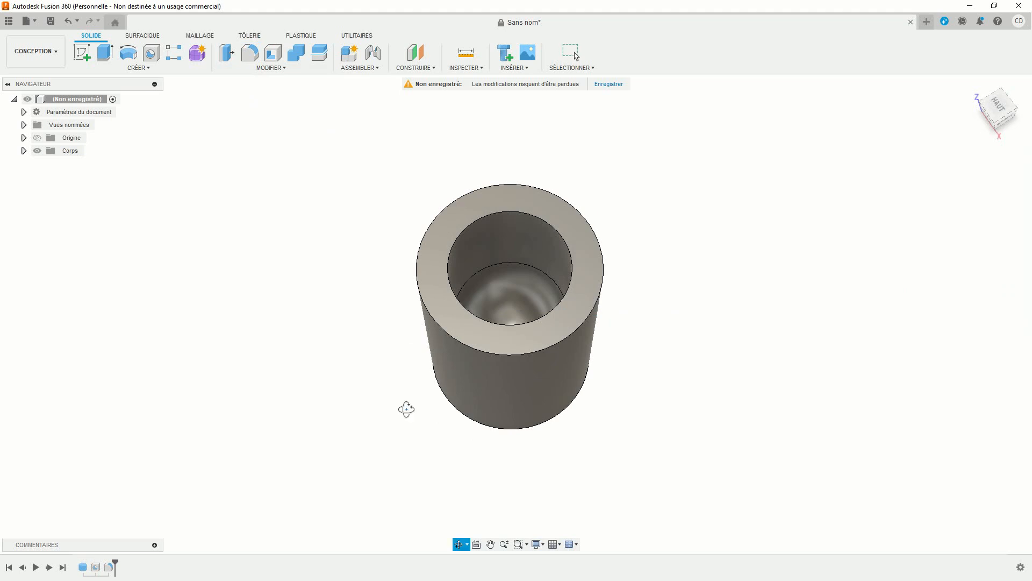
# Examine the inside of the hole with a temporary section analysis on the YZ plane, without keeping the analysis.
pyautogui.keyDown('shift'); pyautogui.moveTo(406, 408); pyautogui.dragTo(404, 383, button='middle'); pyautogui.keyUp('shift')
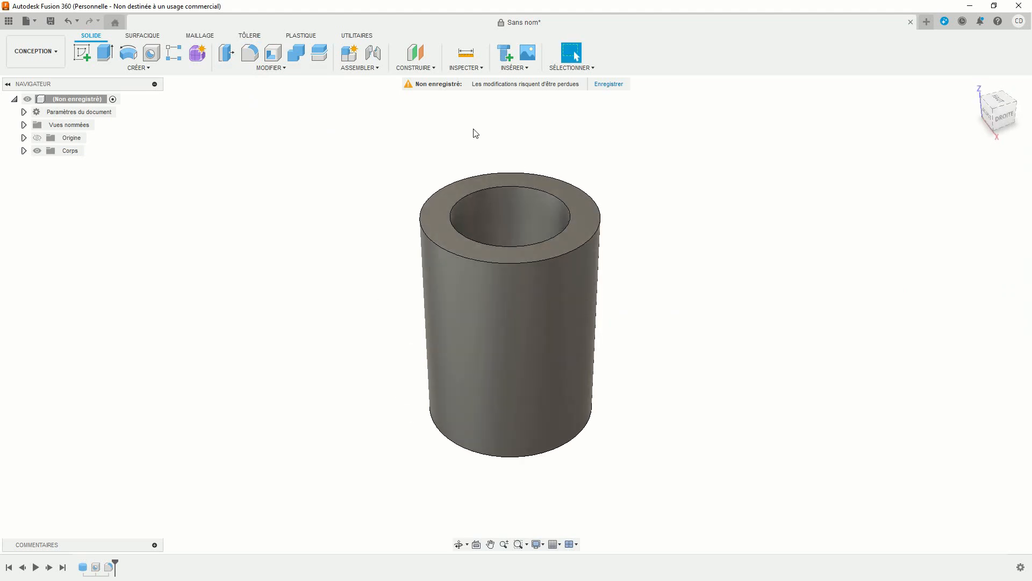
pyautogui.click(474, 74)
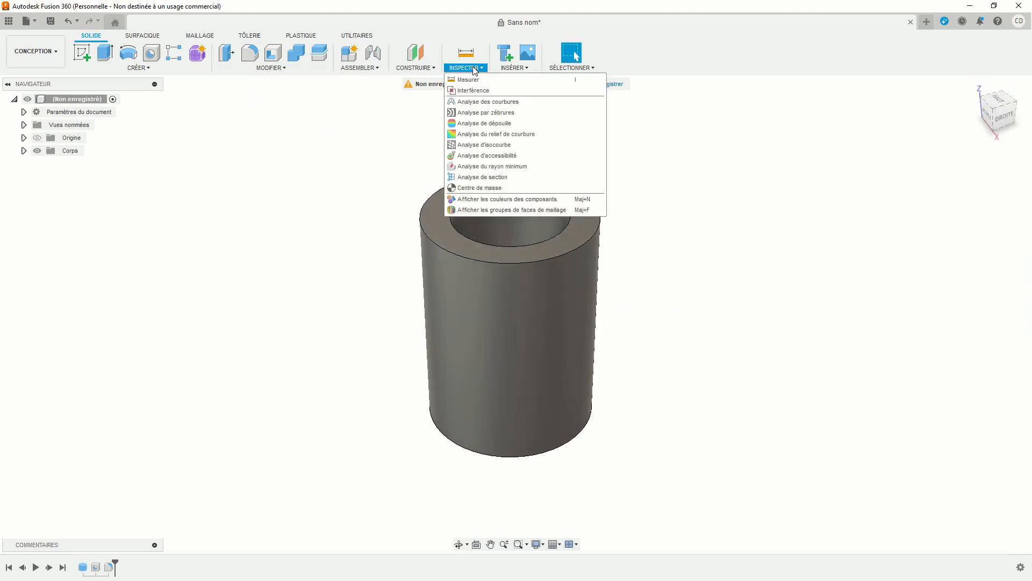
pyautogui.click(475, 177)
pyautogui.click(537, 352)
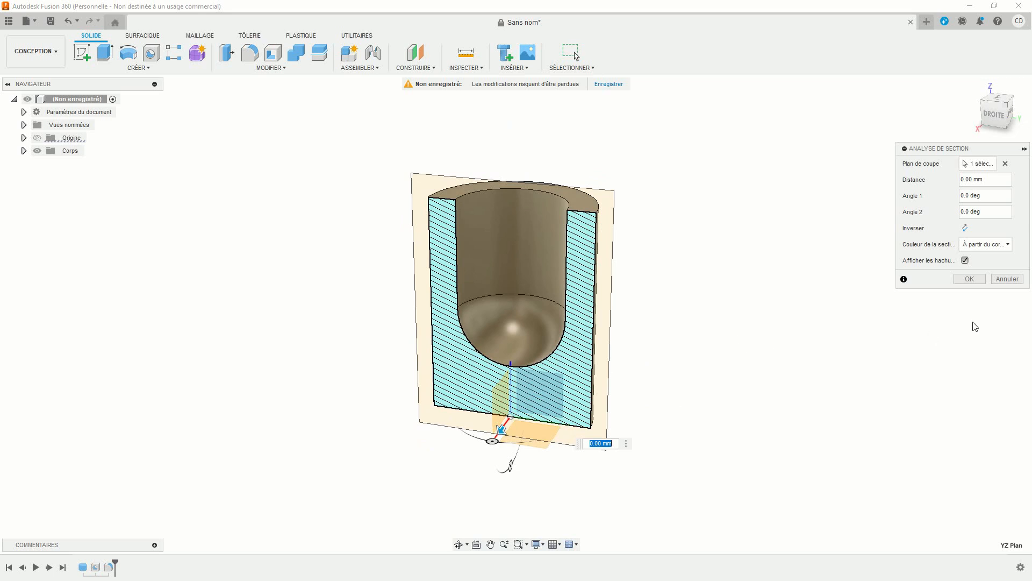
pyautogui.click(1005, 279)
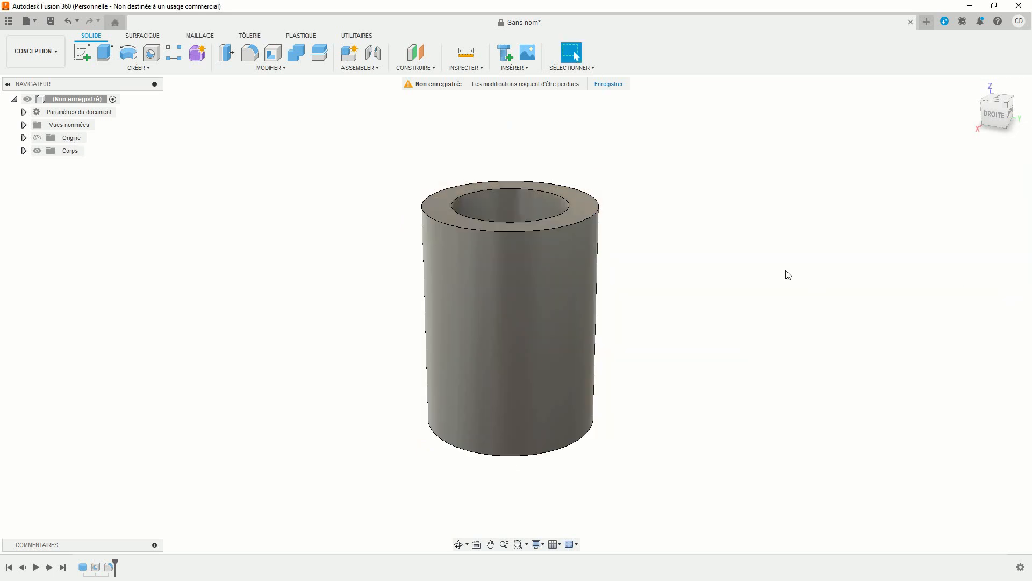
# Edit the hole feature and set its diameter to 35 mm.
pyautogui.doubleClick(108, 566)
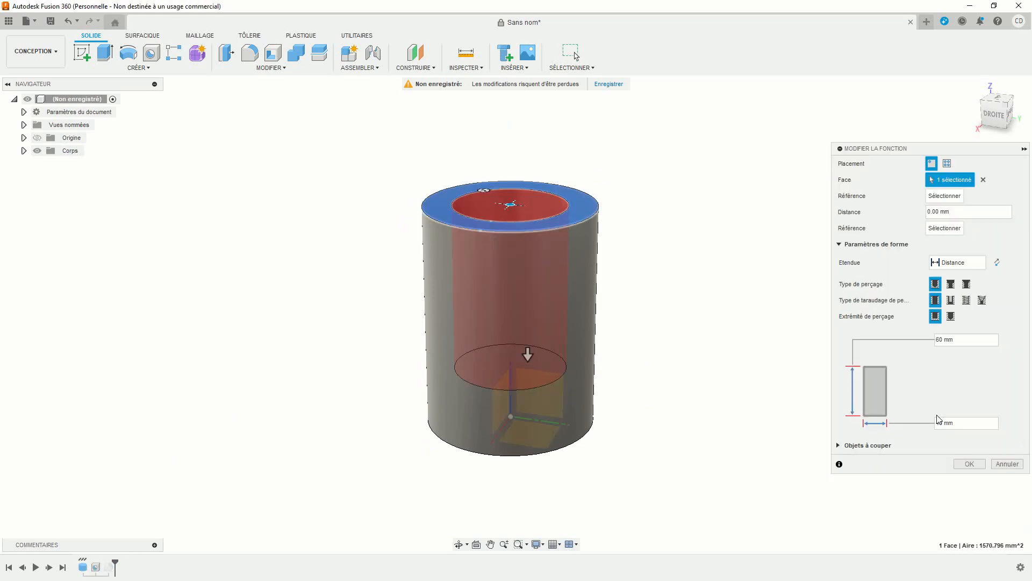
pyautogui.moveTo(960, 422); pyautogui.dragTo(929, 423)
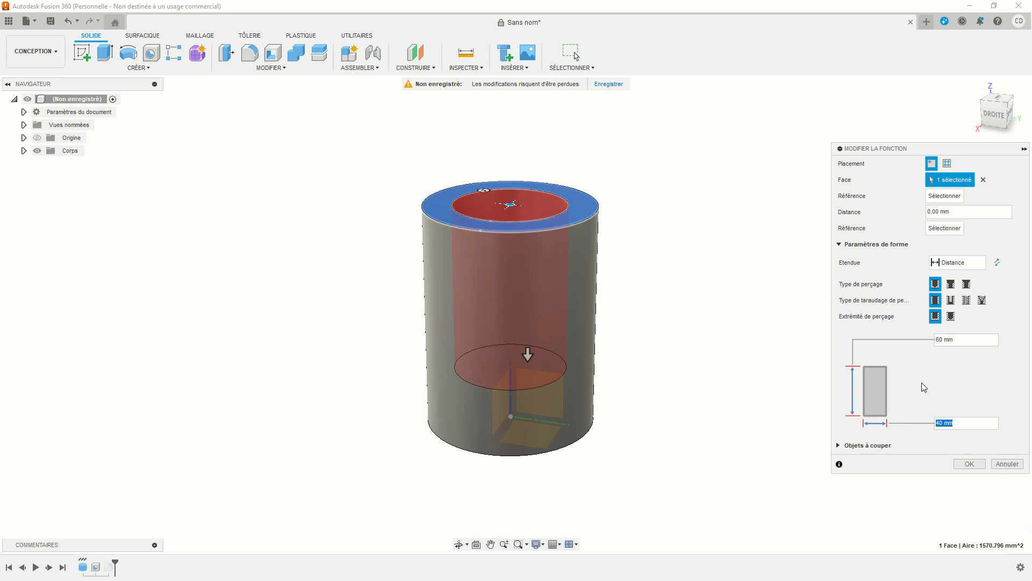
pyautogui.write('35')
pyautogui.press('Return')
# Edit the fillet at the bottom of the hole and set its radius to 35/2 mm.
pyautogui.keyDown('shift'); pyautogui.moveTo(749, 269); pyautogui.dragTo(727, 324, button='middle'); pyautogui.keyUp('shift')
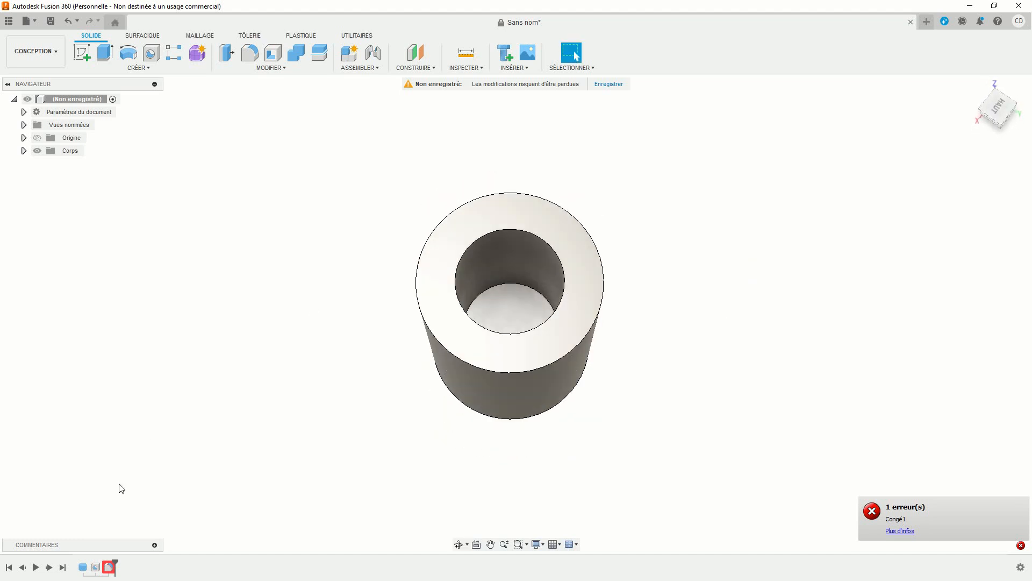
pyautogui.doubleClick(109, 566)
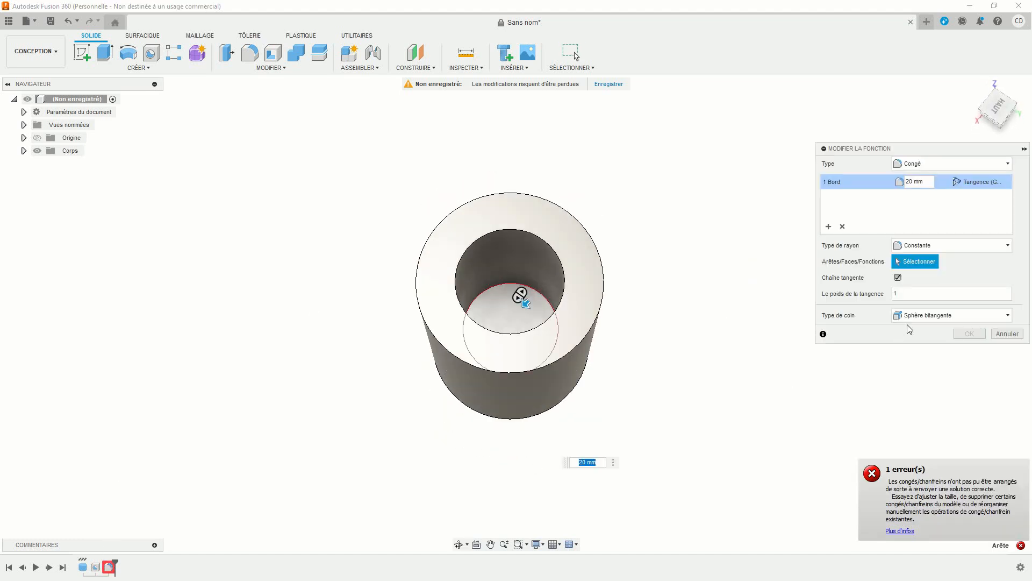
pyautogui.moveTo(927, 183); pyautogui.dragTo(886, 186)
pyautogui.write('35/')
pyautogui.press('Return')
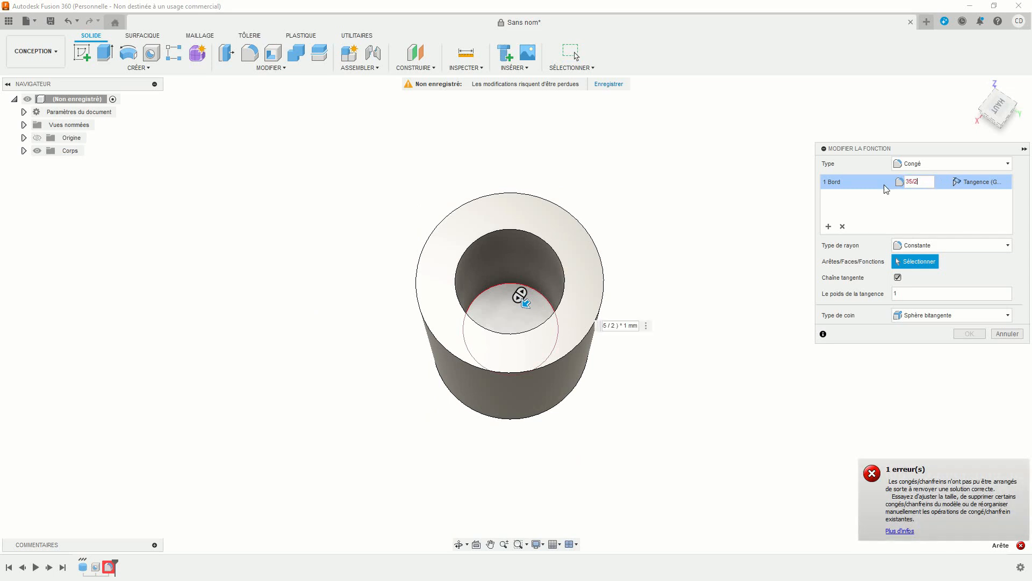
# Delete the fillet and hole features, leaving only the plain cylinder.
pyautogui.keyDown('shift'); pyautogui.moveTo(843, 193); pyautogui.dragTo(712, 169, button='middle'); pyautogui.keyUp('shift')
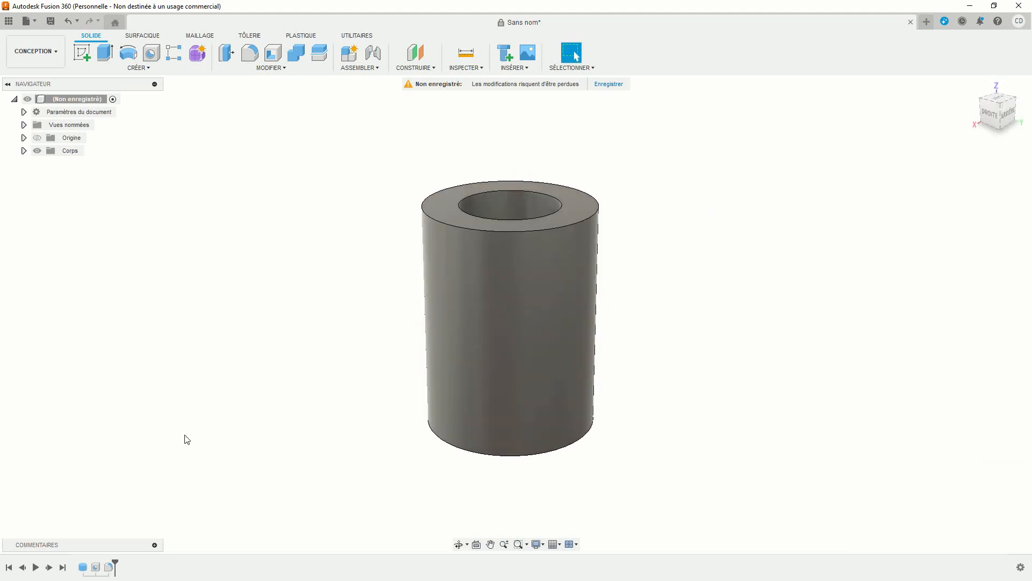
pyautogui.rightClick(110, 565)
pyautogui.click(142, 492)
pyautogui.rightClick(95, 566)
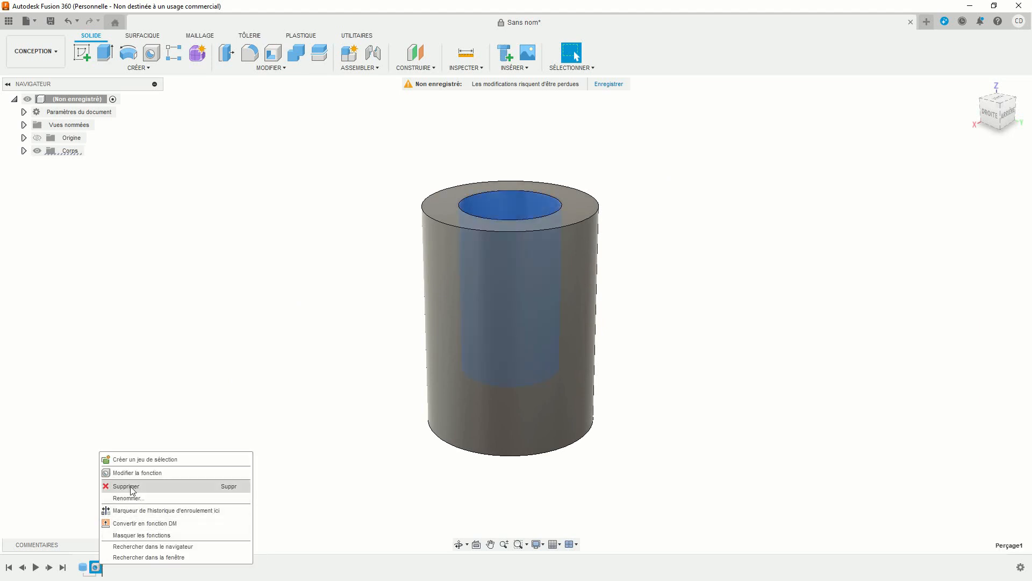
pyautogui.click(131, 489)
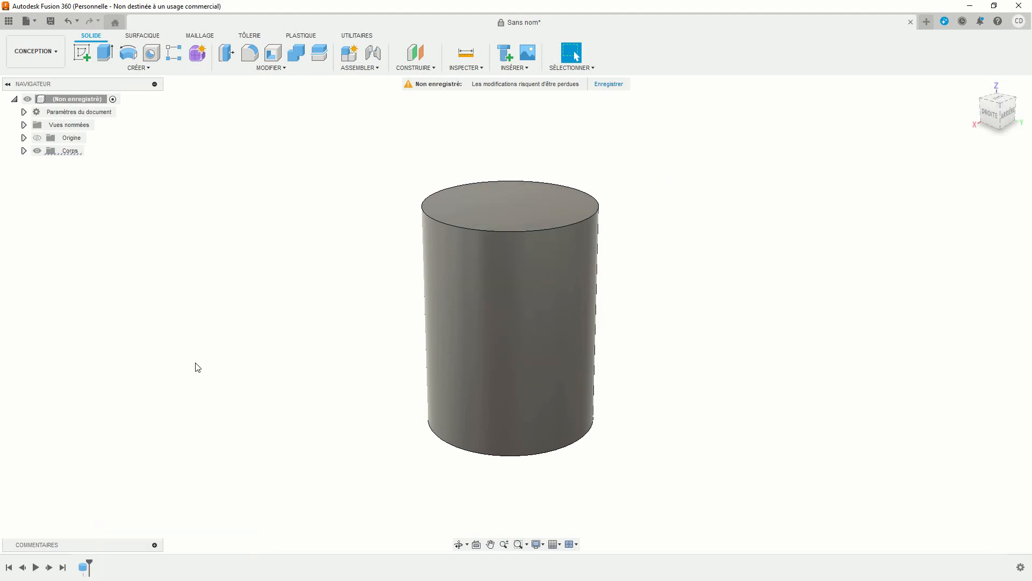
# Start a sketch on the vertical YZ origin plane and draw a rectangle 20 mm wide and 60 mm high overlapping the cylinder's top.
pyautogui.click(82, 52)
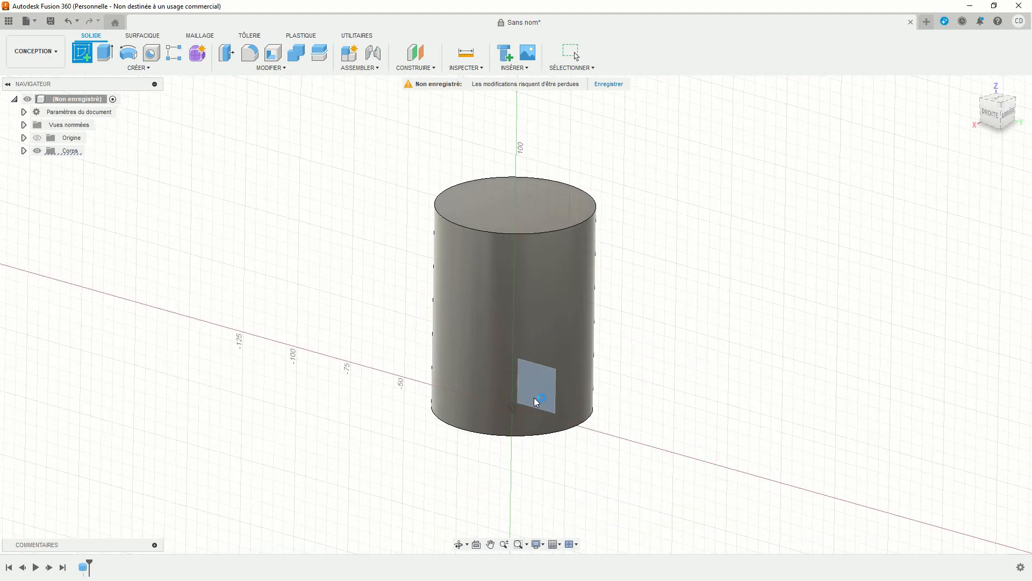
pyautogui.click(536, 403)
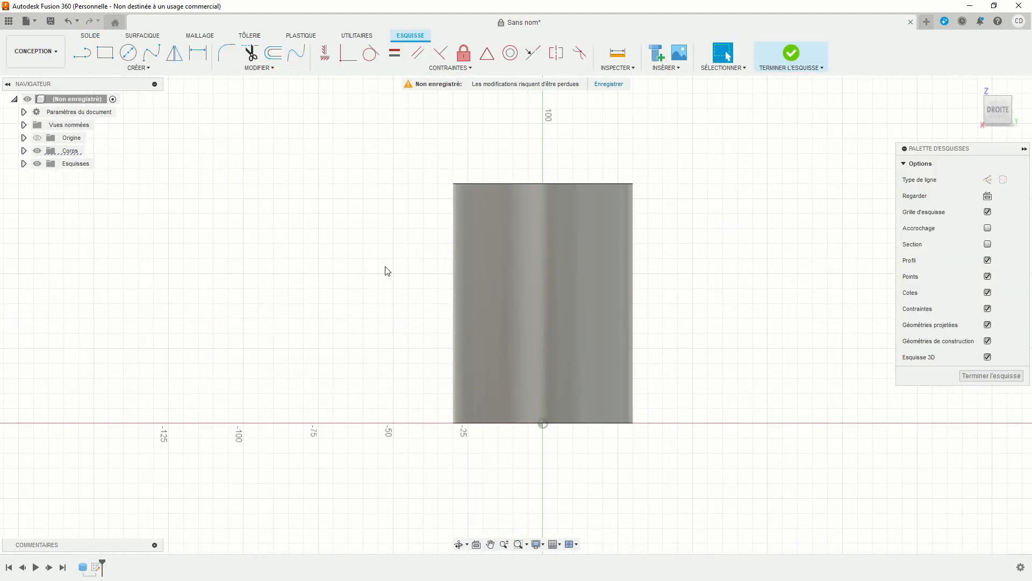
pyautogui.click(105, 52)
pyautogui.click(487, 162)
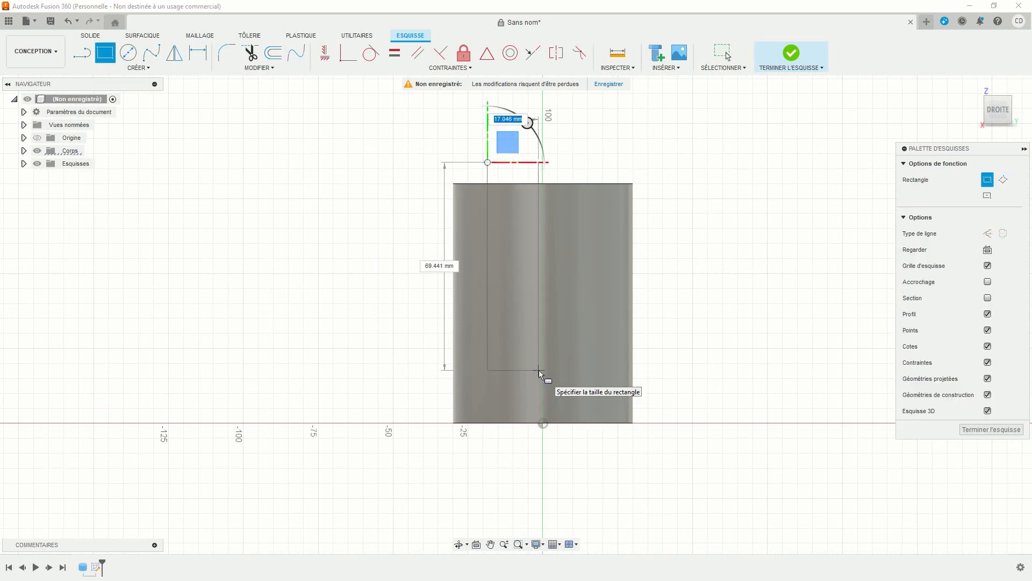
pyautogui.write('20')
pyautogui.press('Tab')
pyautogui.press('Tab')
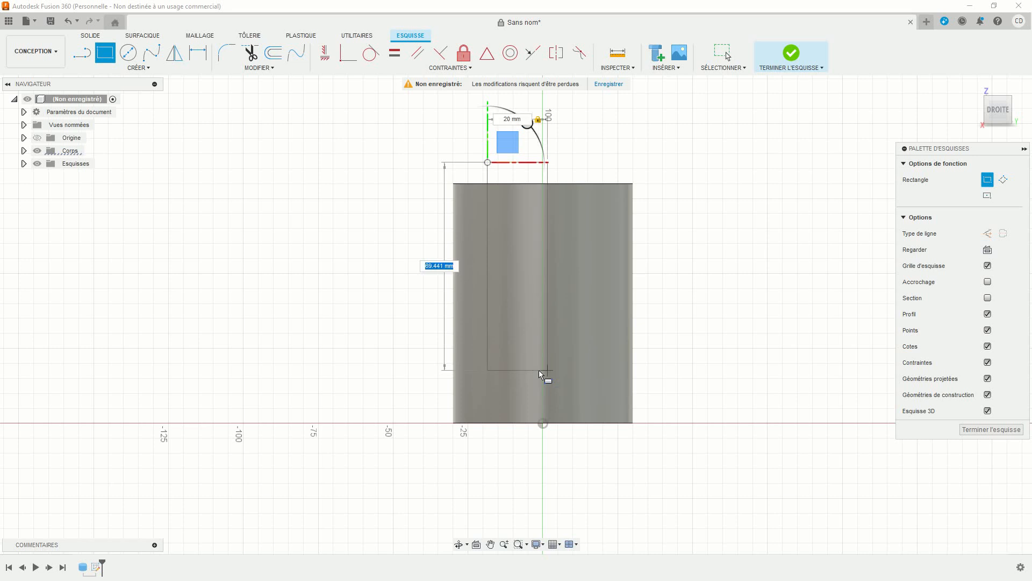
pyautogui.write('60')
pyautogui.press('Tab')
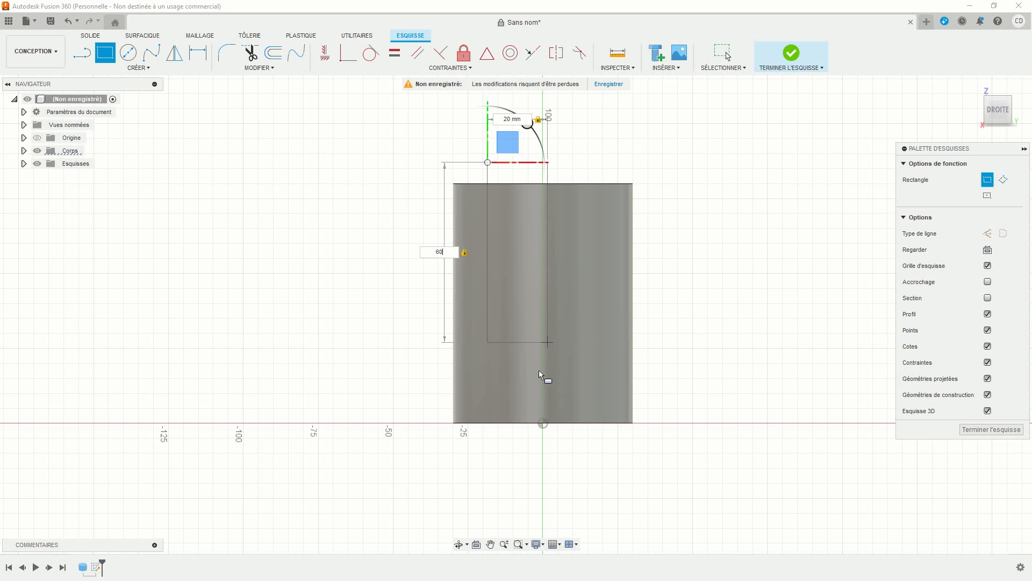
pyautogui.press('Return')
pyautogui.press('Escape')
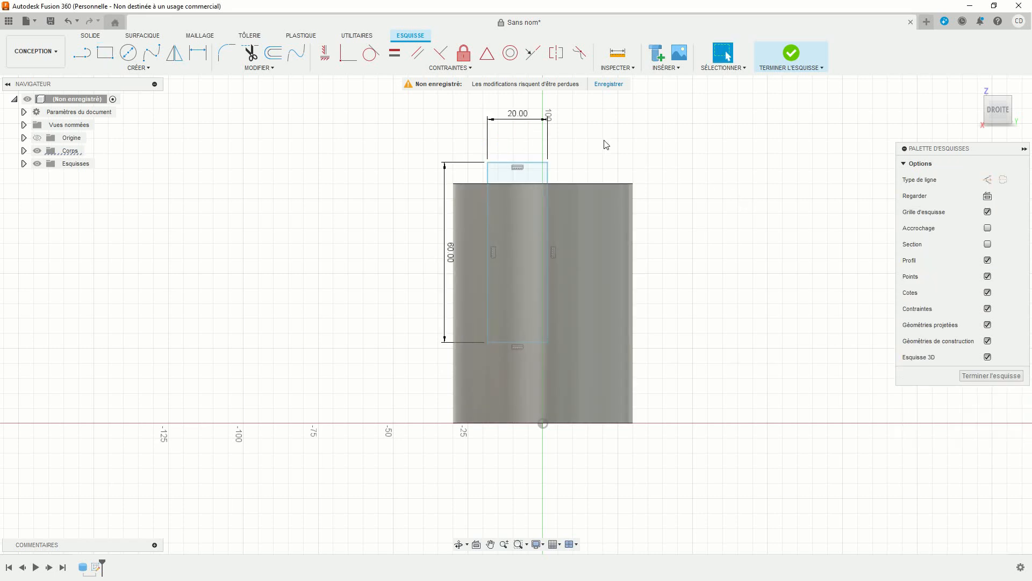
# Add coincident constraints tying the rectangle's inner vertical edge to the origin and its upper edge to the centre of the cylinder's top.
pyautogui.click(452, 68)
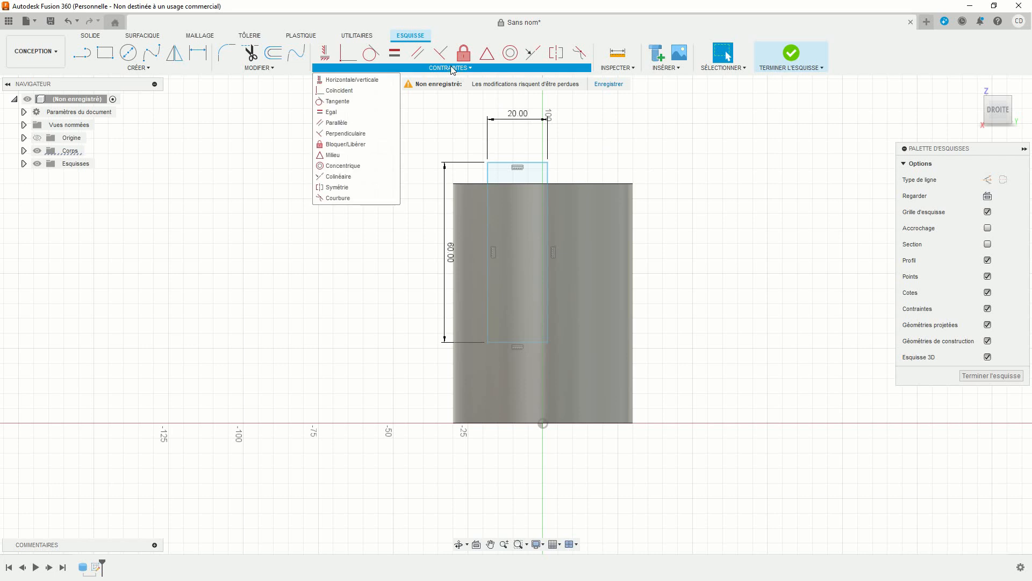
pyautogui.click(359, 91)
pyautogui.click(549, 183)
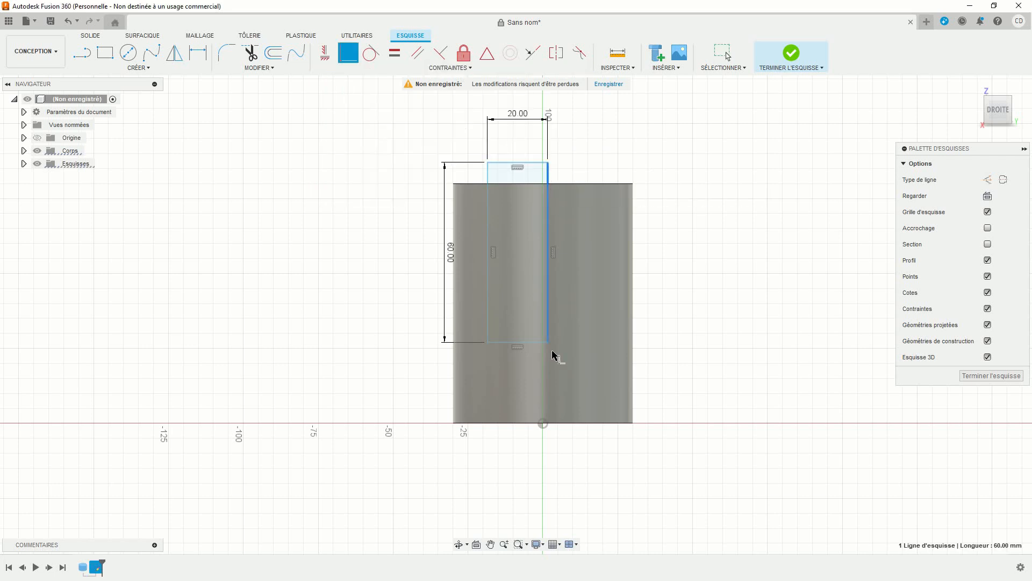
pyautogui.click(543, 424)
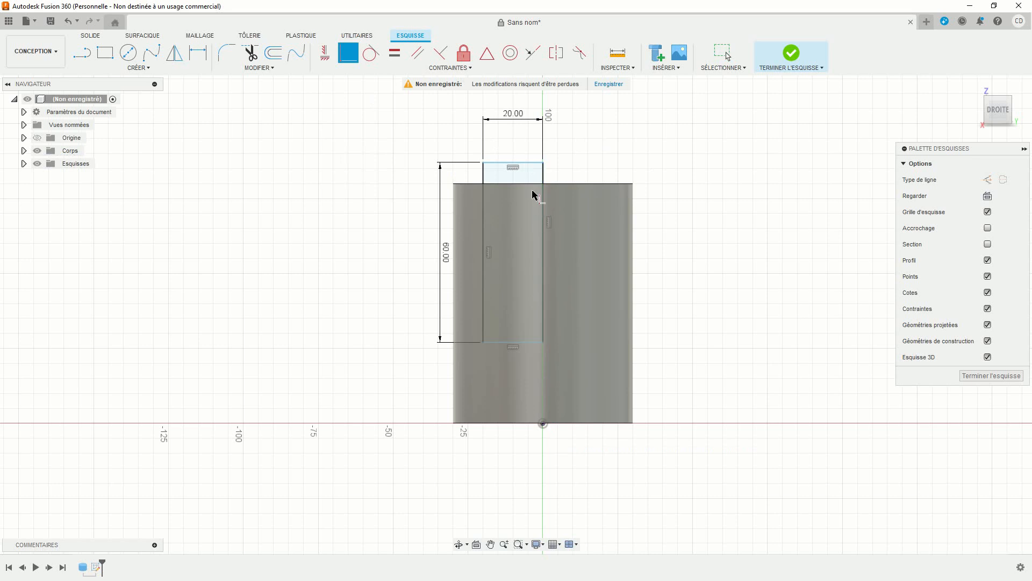
pyautogui.click(538, 162)
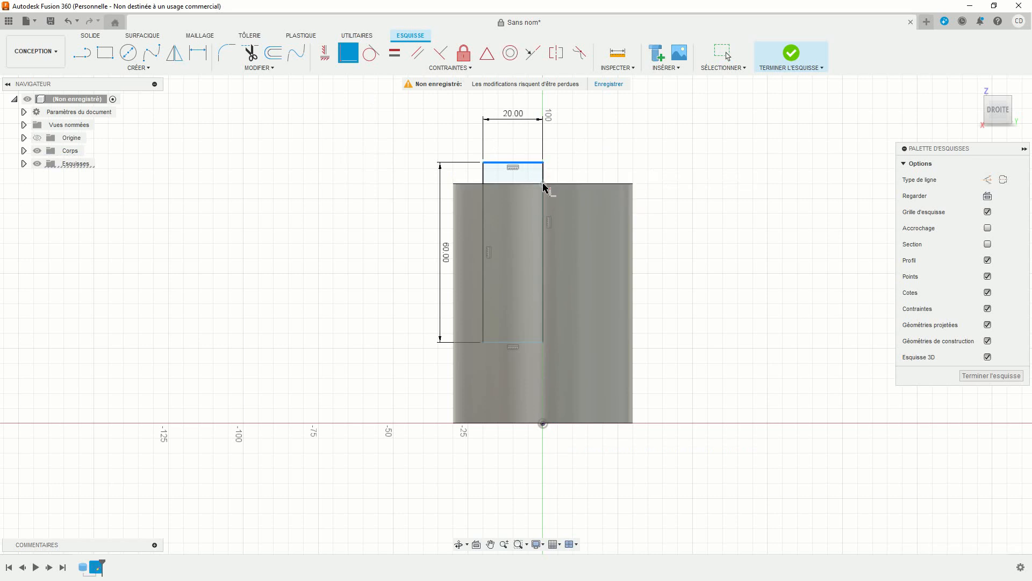
pyautogui.click(543, 184)
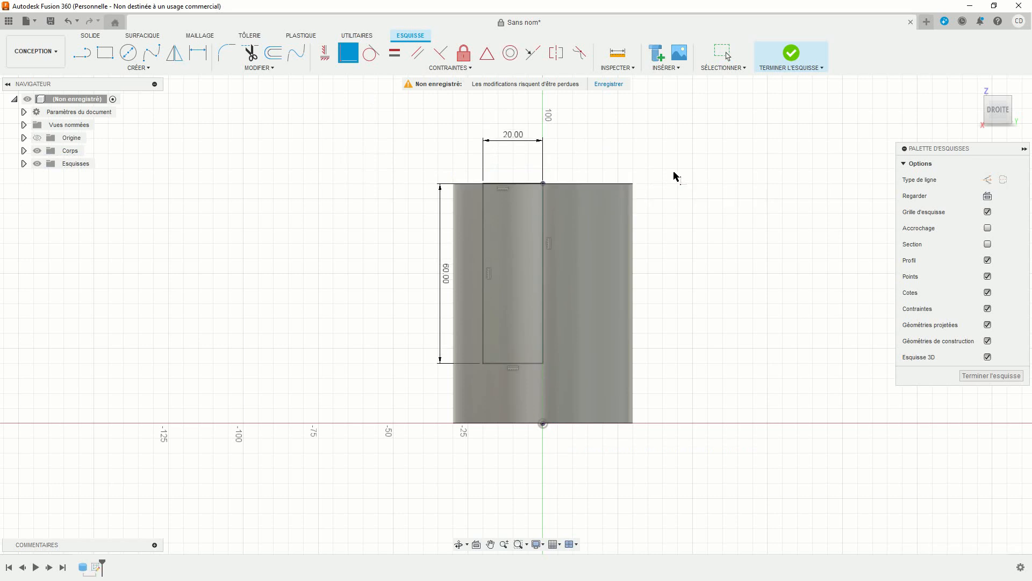
pyautogui.press('Escape')
# Fillet the rectangle's lower outer corner with a 20 mm radius.
pyautogui.click(234, 61)
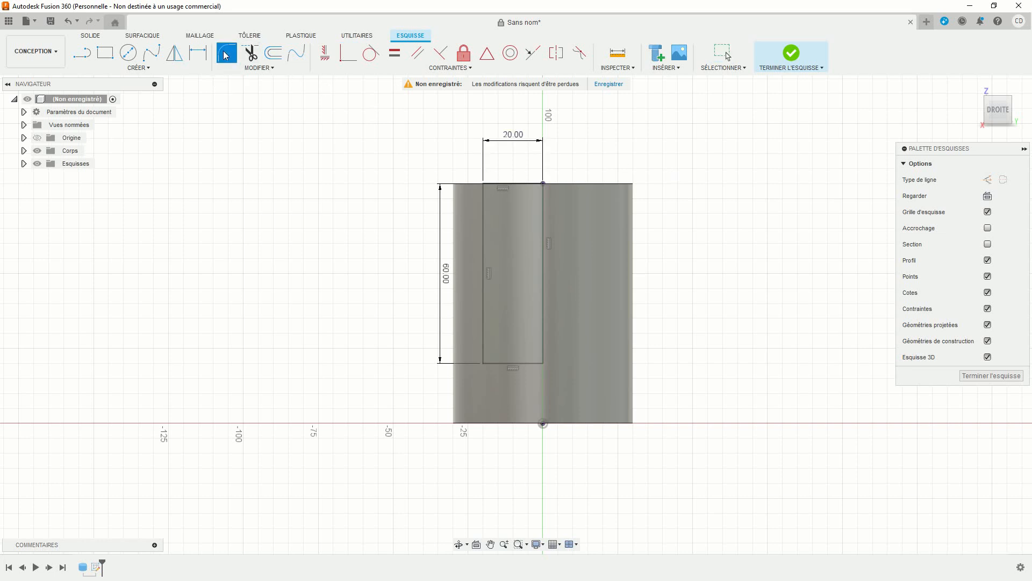
pyautogui.click(484, 366)
pyautogui.moveTo(481, 363); pyautogui.dragTo(494, 351)
pyautogui.write('20')
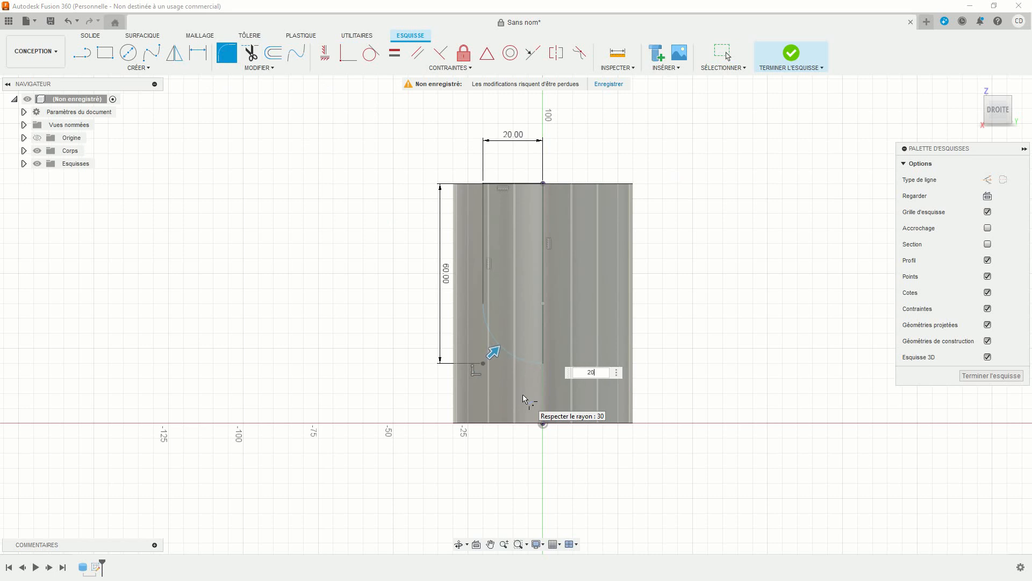
pyautogui.press('Return')
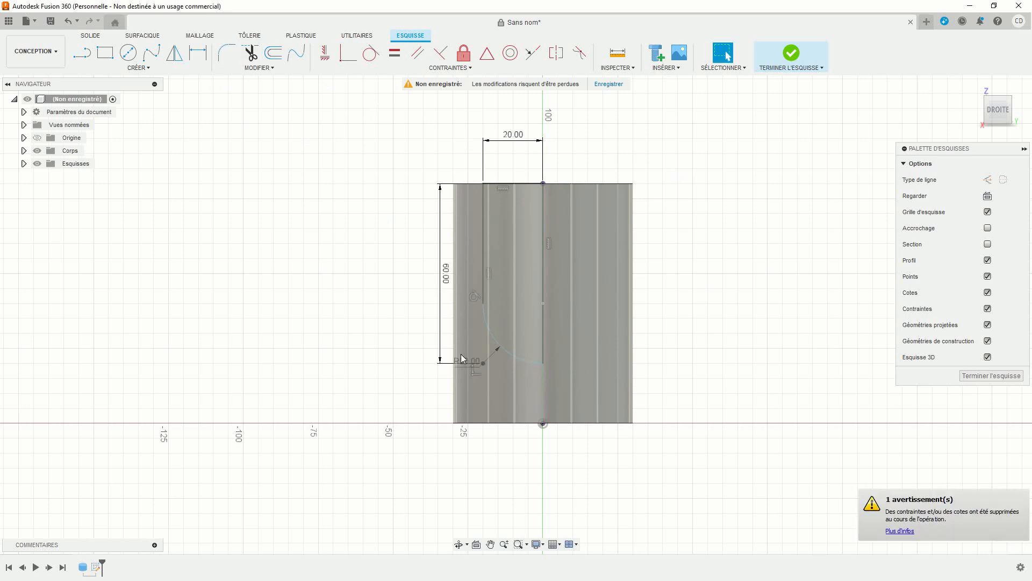
# Hide the bodies and delete the radius dimension of the fillet arc.
pyautogui.click(461, 358)
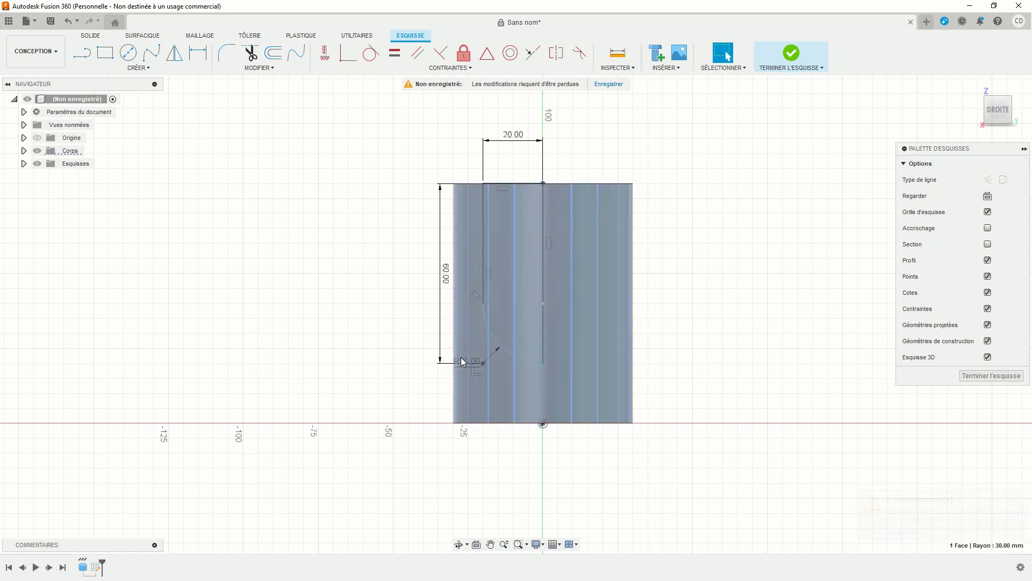
pyautogui.scroll(3, 462, 361)
pyautogui.click(37, 151)
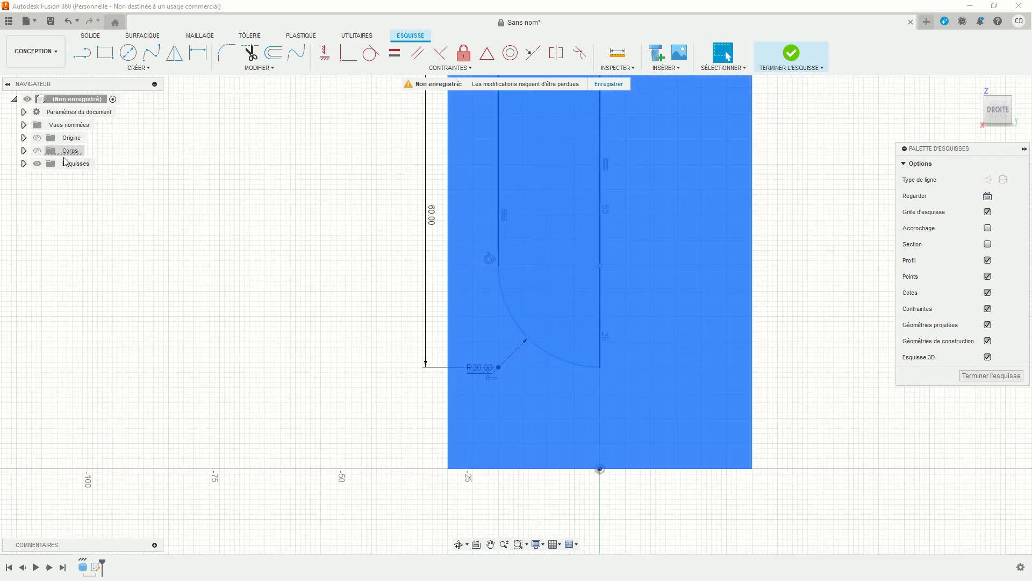
pyautogui.click(397, 387)
pyautogui.click(477, 376)
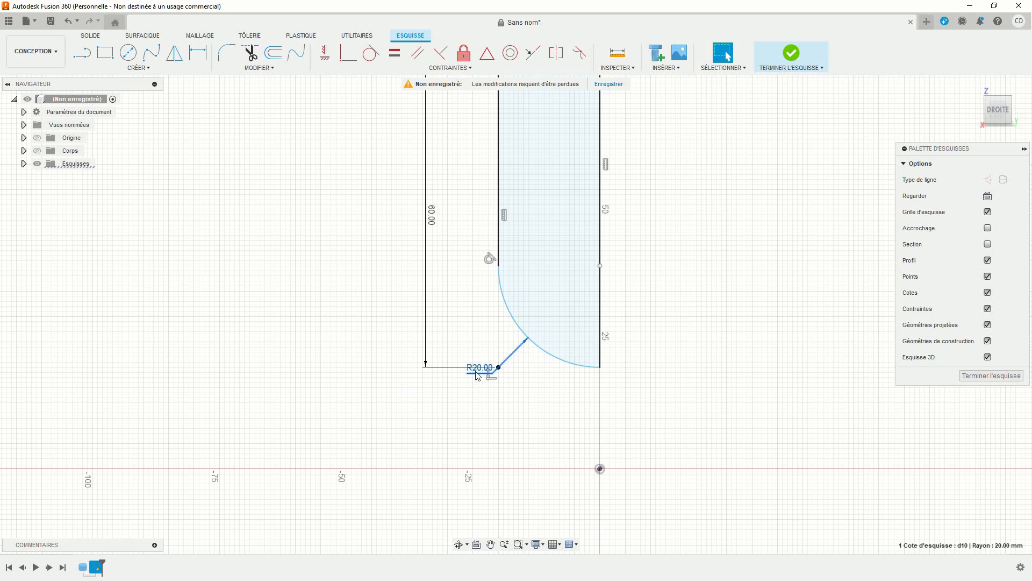
pyautogui.press('Delete')
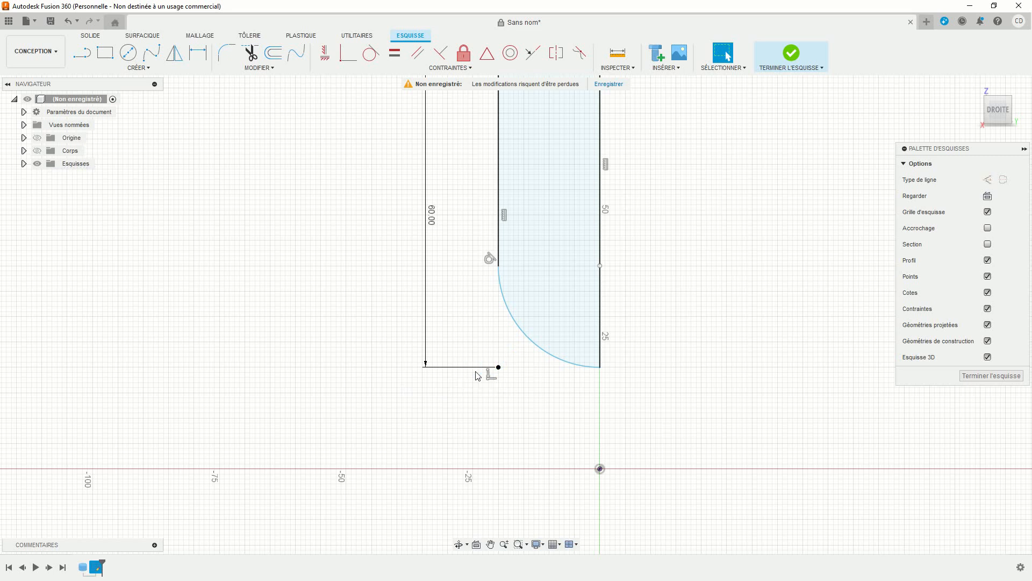
# Draw a horizontal line about 33 mm long from the arc's lower end, tangent to the arc, and convert it to a construction line.
pyautogui.scroll(-2, 650, 320)
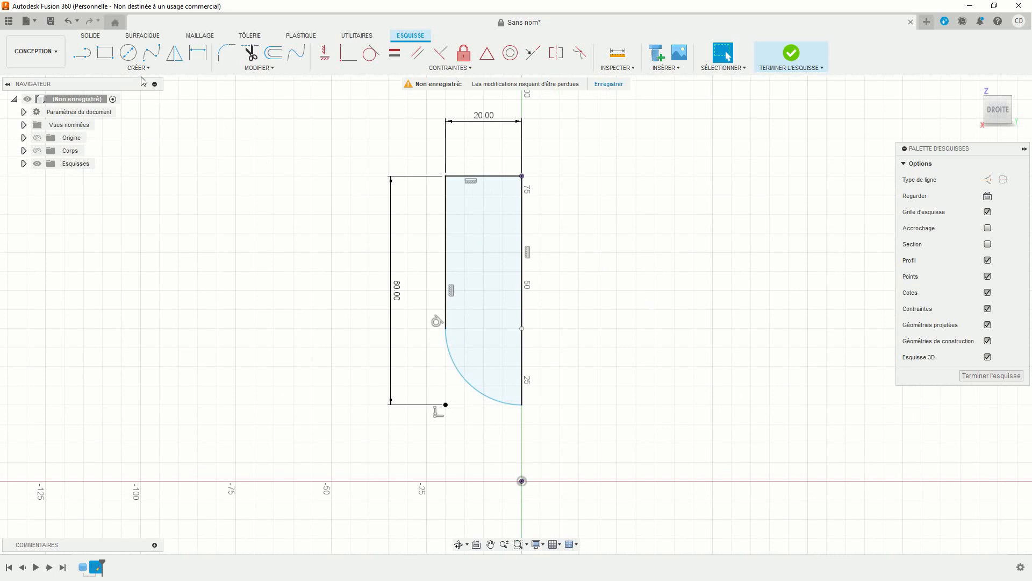
pyautogui.click(86, 54)
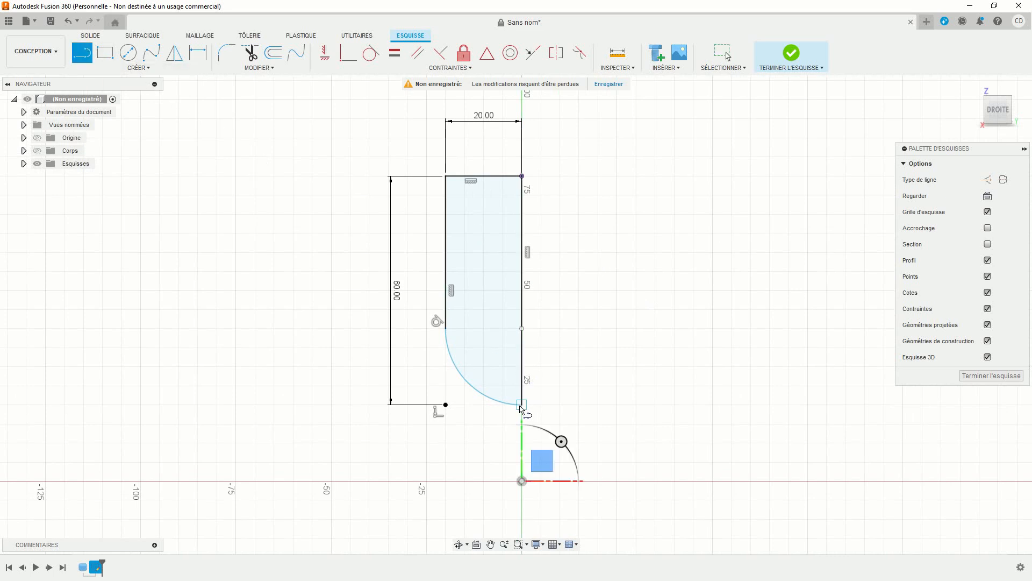
pyautogui.click(521, 404)
pyautogui.click(646, 404)
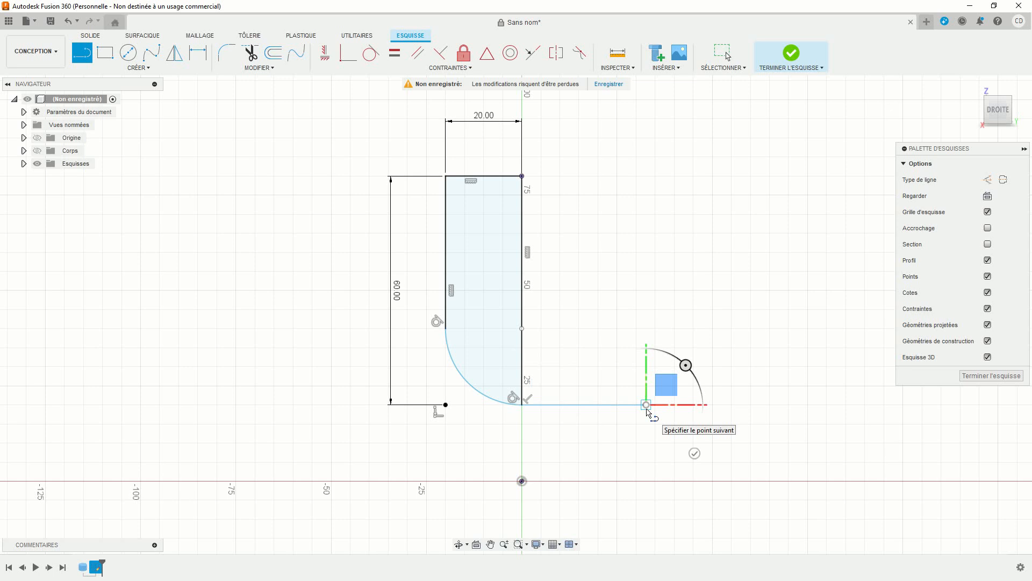
pyautogui.press('Escape')
pyautogui.click(604, 409)
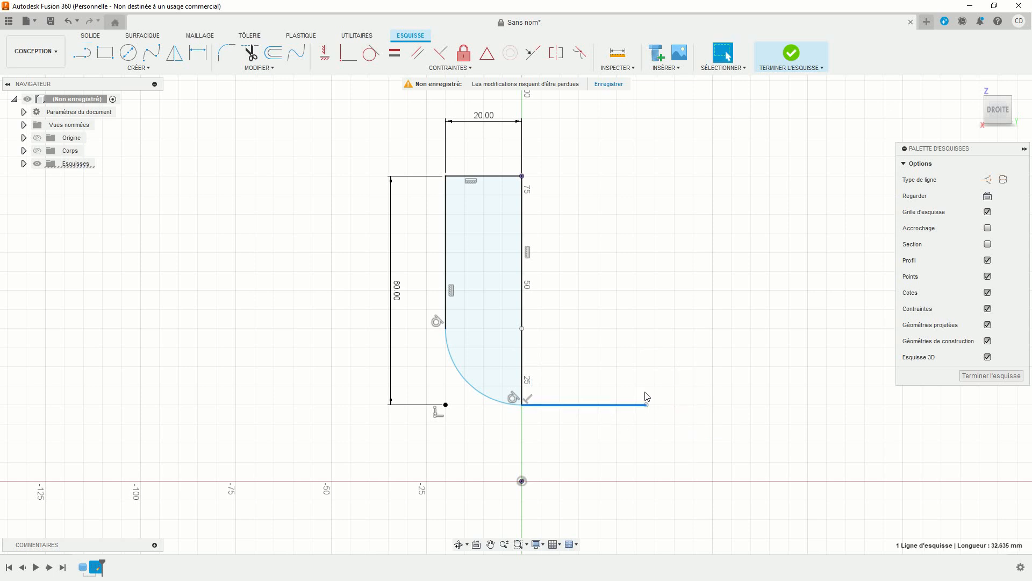
pyautogui.click(988, 180)
pyautogui.click(661, 335)
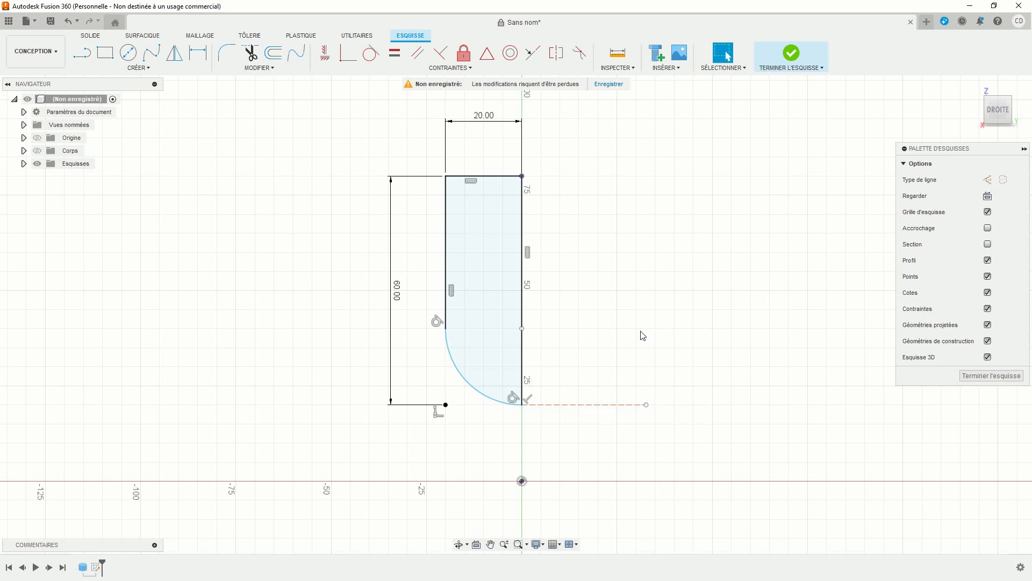
# Replace the profile's height dimension at the loose corner point with a length dimension on the vertical axis edge.
pyautogui.click(398, 295)
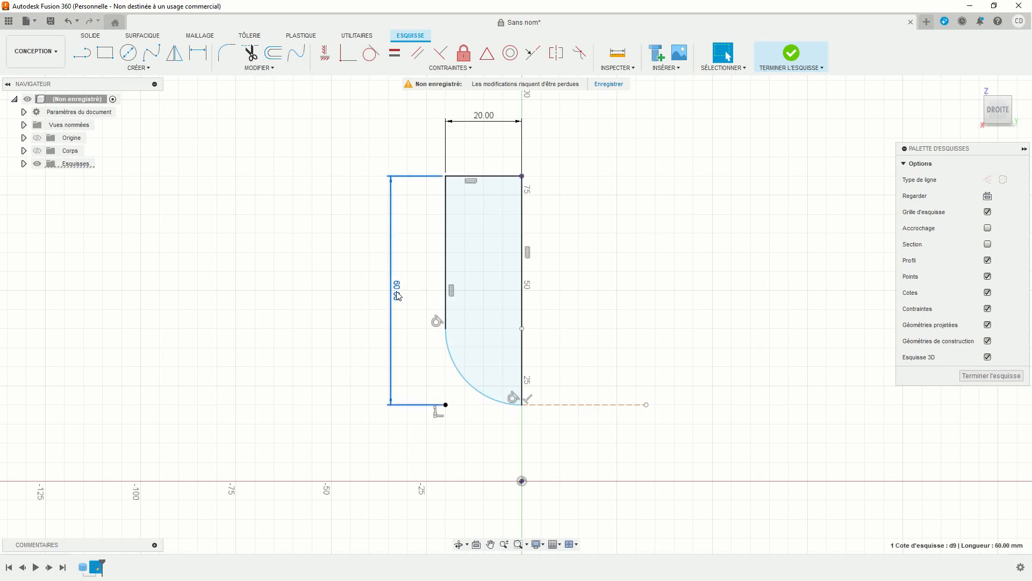
pyautogui.press('Delete')
pyautogui.click(198, 53)
pyautogui.click(521, 299)
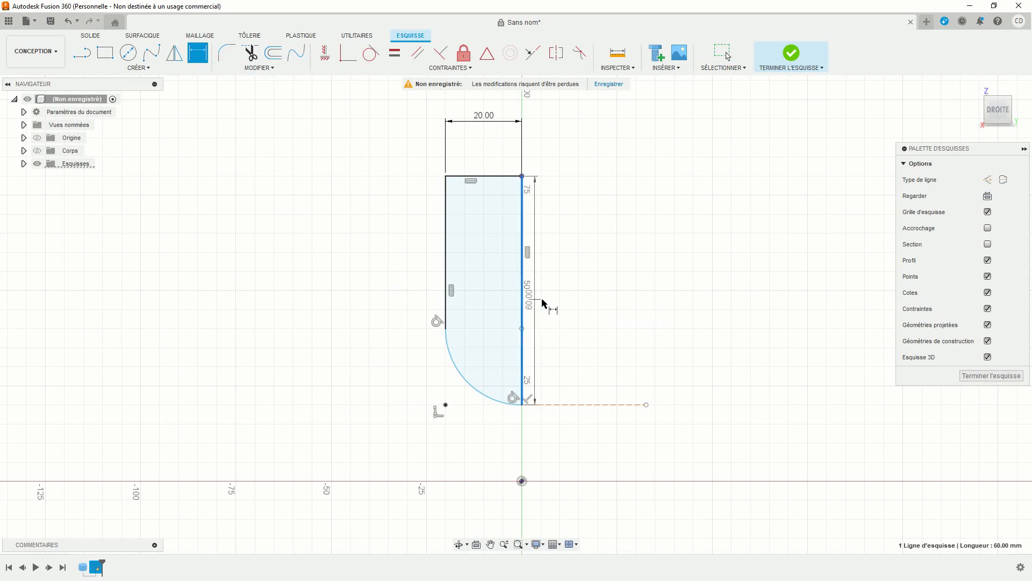
pyautogui.click(687, 299)
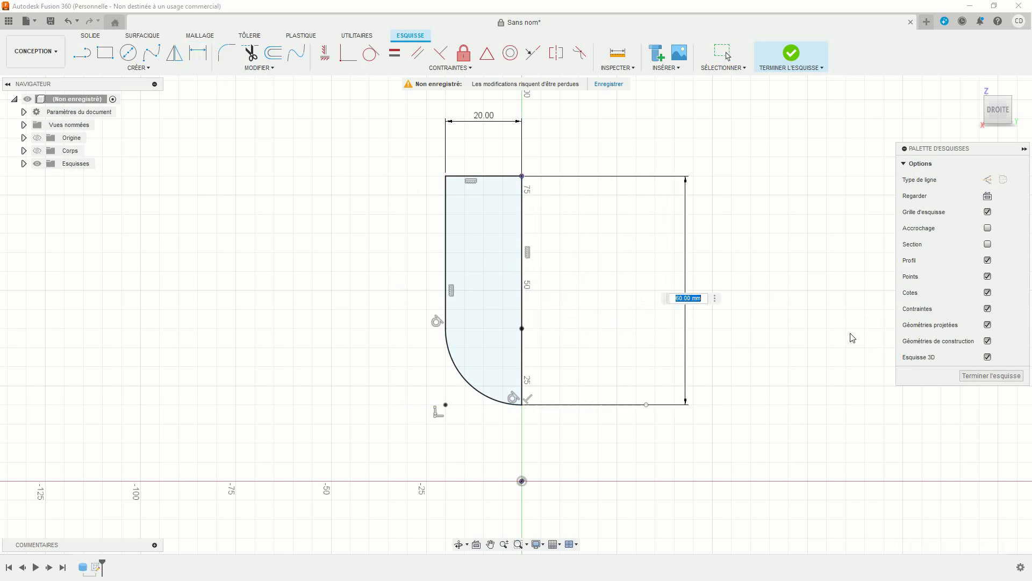
pyautogui.press('Return')
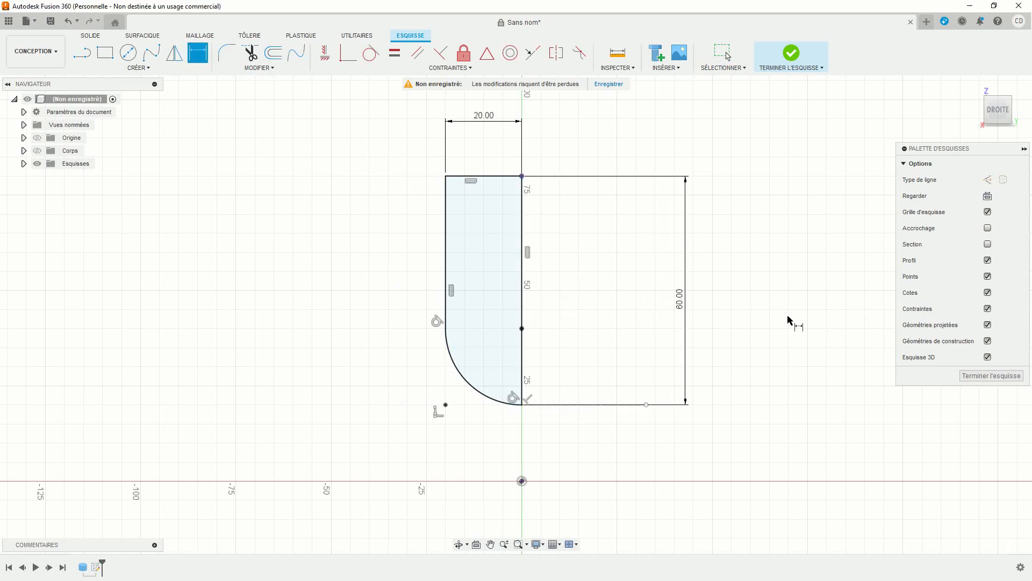
# Finish the sketch, show the bodies again and revolve the profile 360 degrees around its vertical edge as a cut.
pyautogui.click(787, 70)
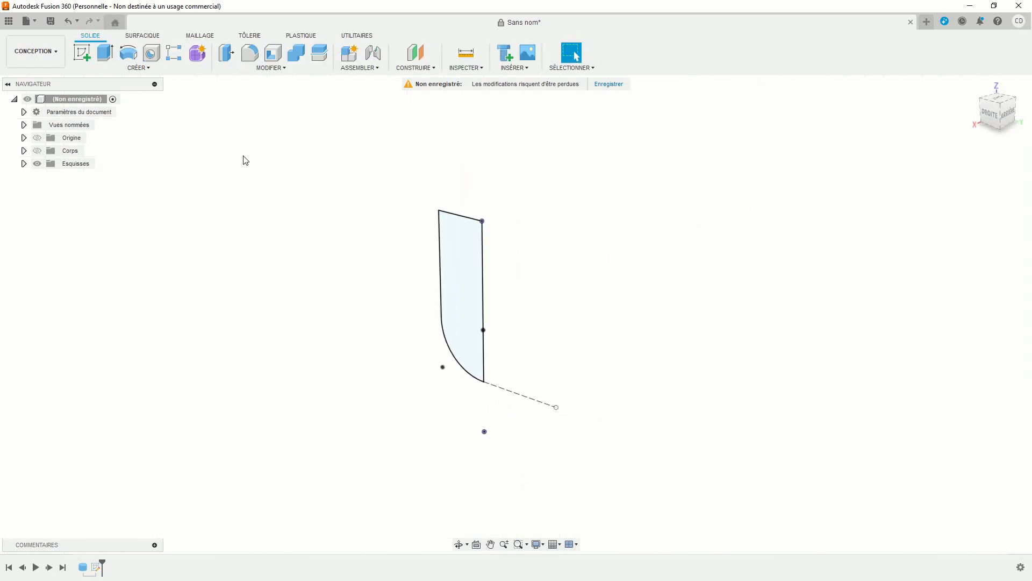
pyautogui.click(37, 150)
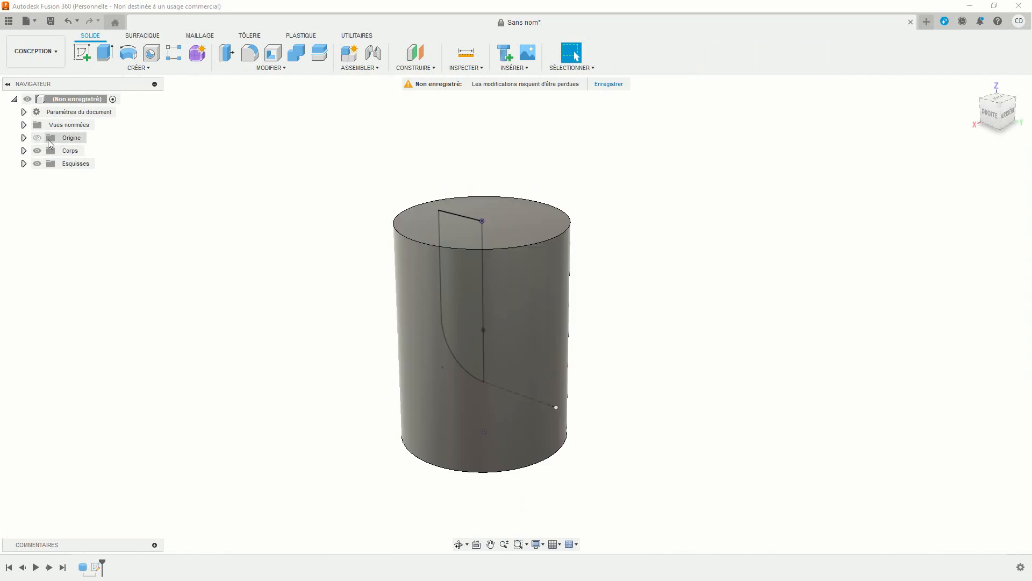
pyautogui.click(129, 54)
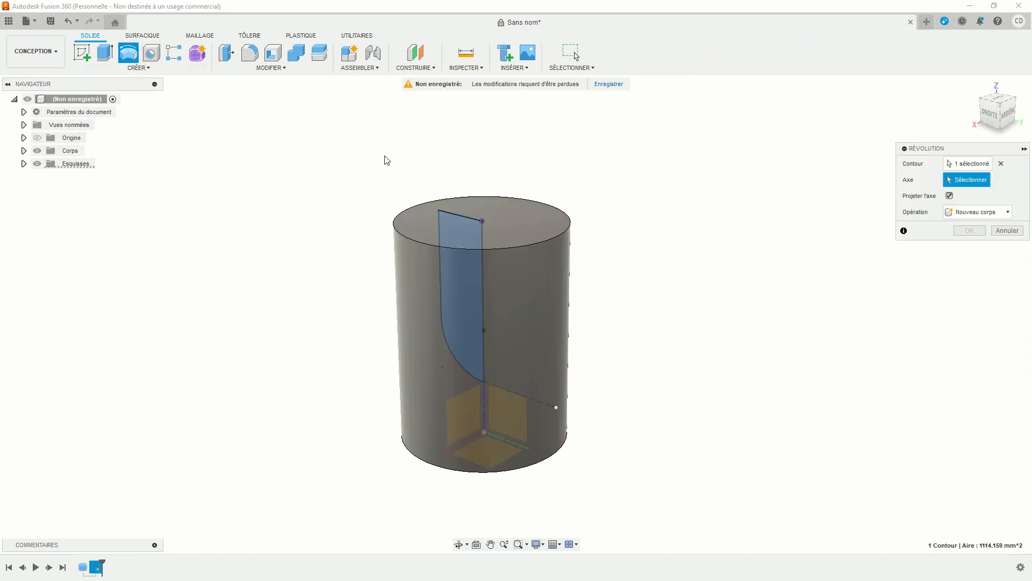
pyautogui.click(483, 233)
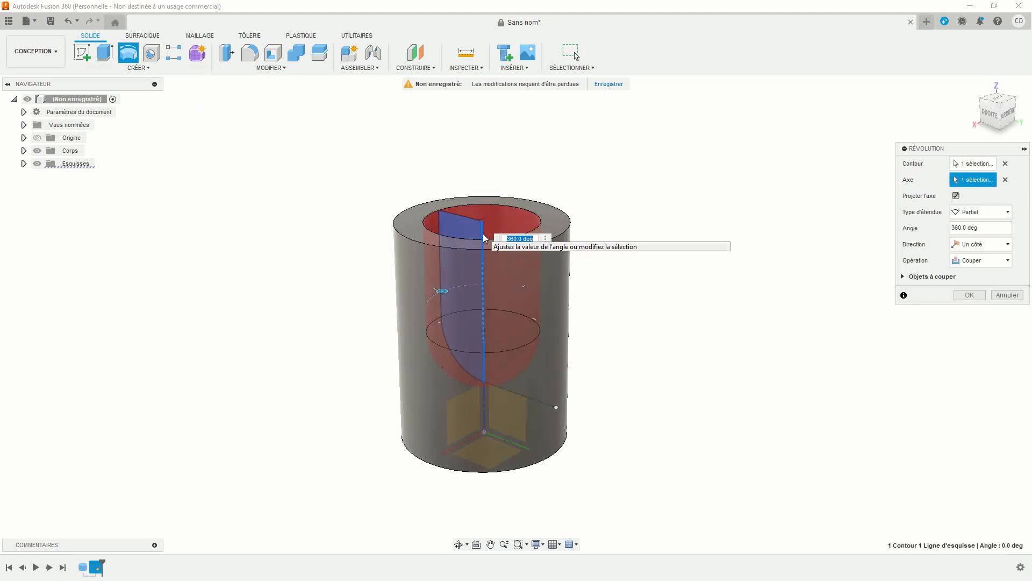
pyautogui.click(968, 295)
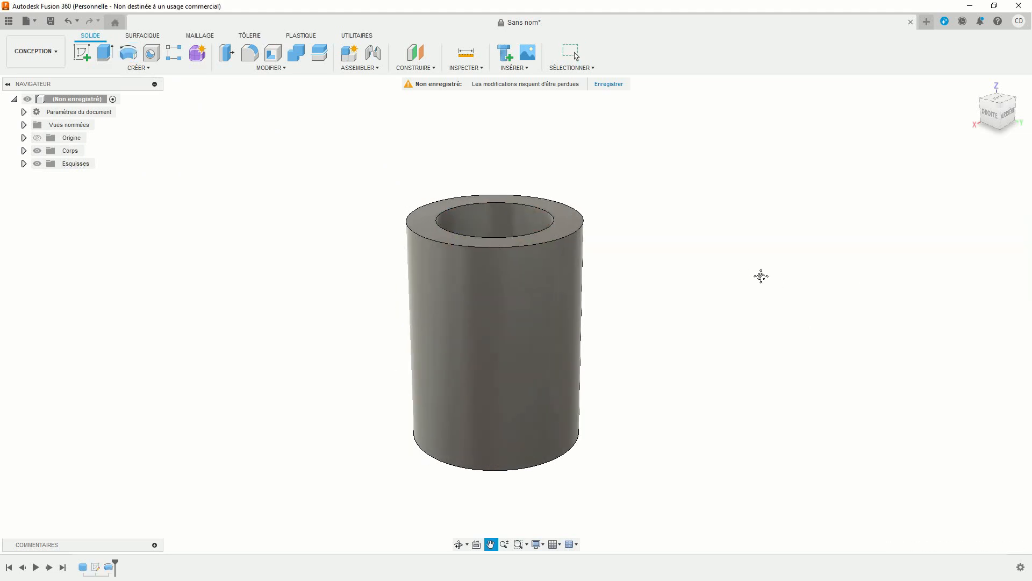
# Inspect the cavity's shape with a temporary section analysis on the YZ plane, without keeping the analysis.
pyautogui.click(480, 69)
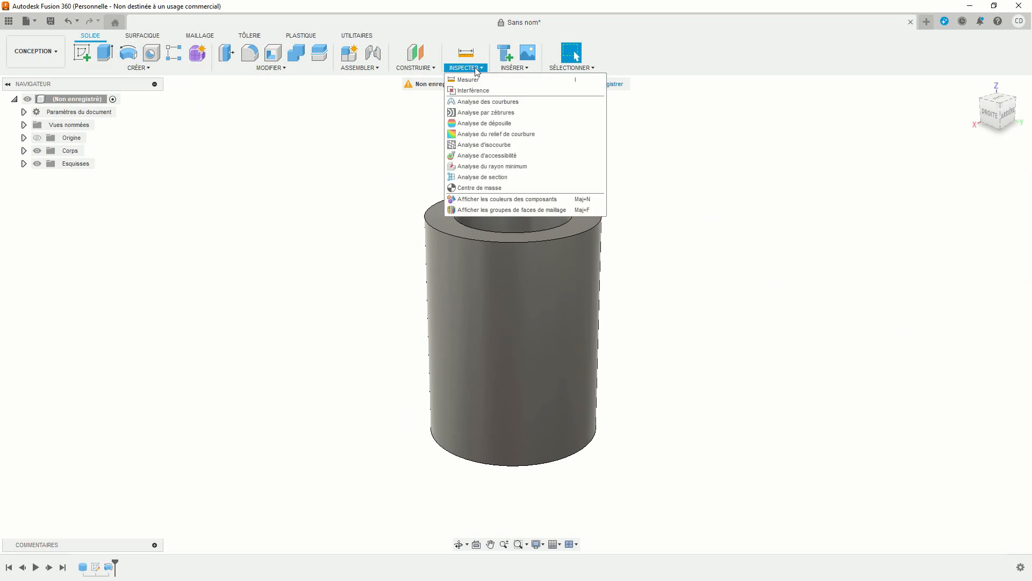
pyautogui.click(488, 177)
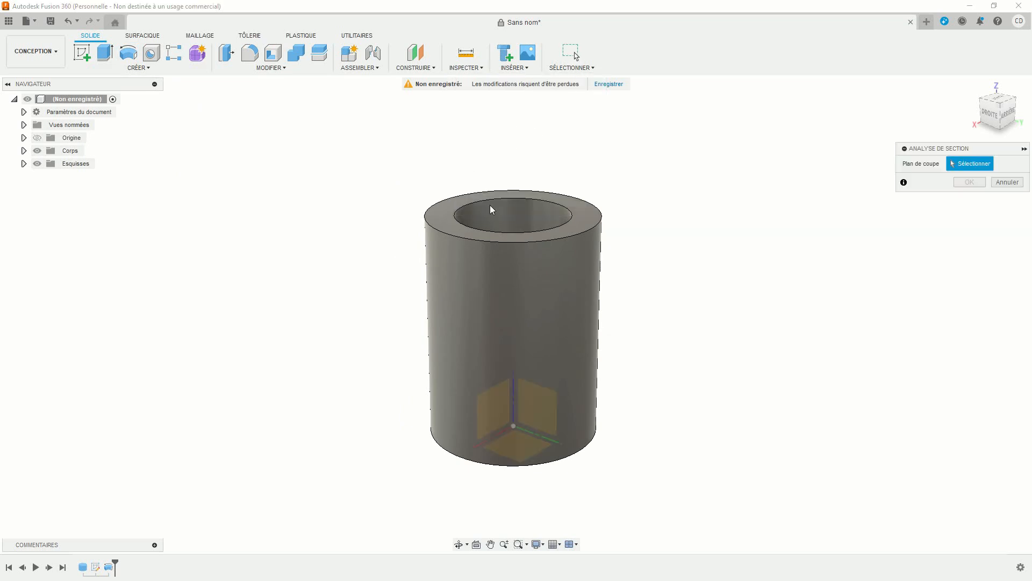
pyautogui.click(536, 388)
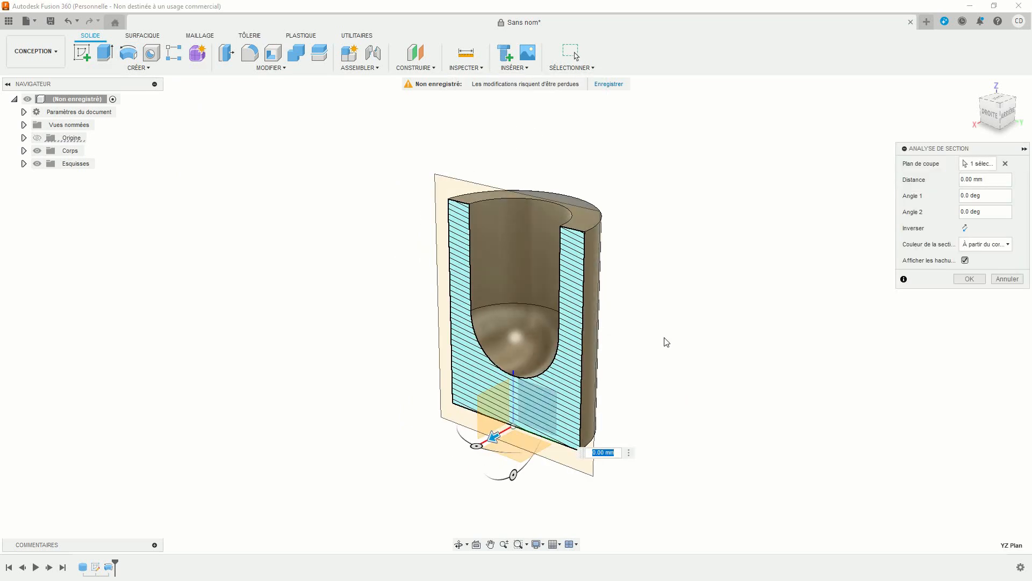
pyautogui.moveTo(668, 344)
pyautogui.keyDown('shift'); pyautogui.mouseDown(button='middle')
pyautogui.moveTo(710, 333)
pyautogui.moveTo(680, 348)
pyautogui.mouseUp(button='middle'); pyautogui.keyUp('shift')
pyautogui.click(1003, 279)
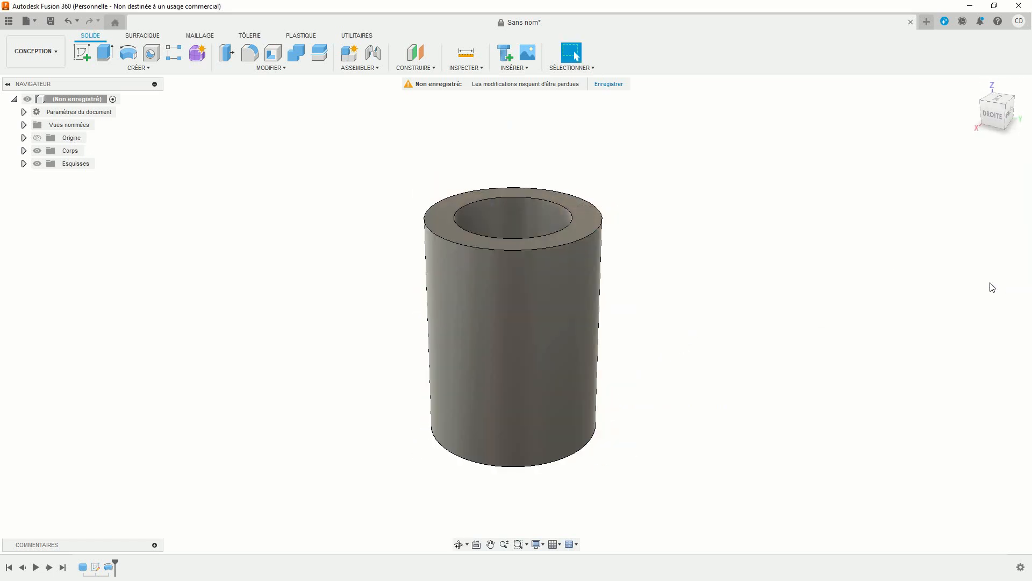
# Reopen the cavity profile sketch and set the profile's width to 15 mm.
pyautogui.doubleClick(96, 567)
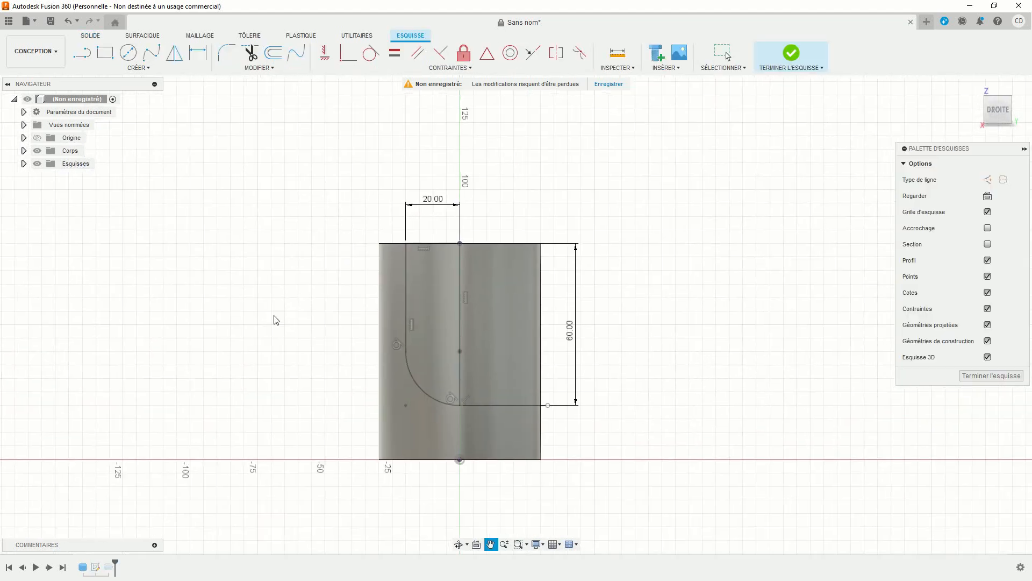
pyautogui.doubleClick(434, 203)
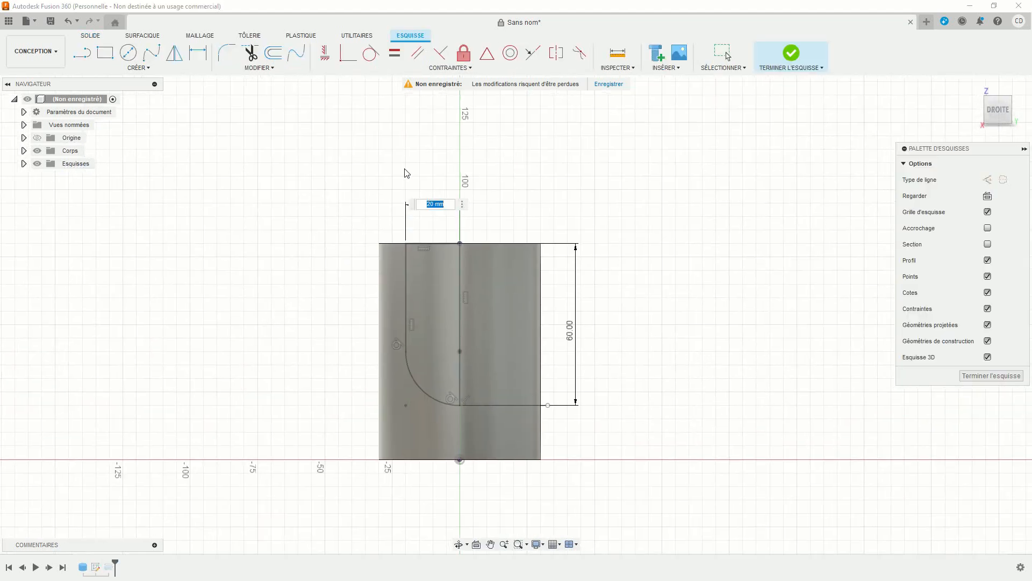
pyautogui.write('15')
pyautogui.press('Return')
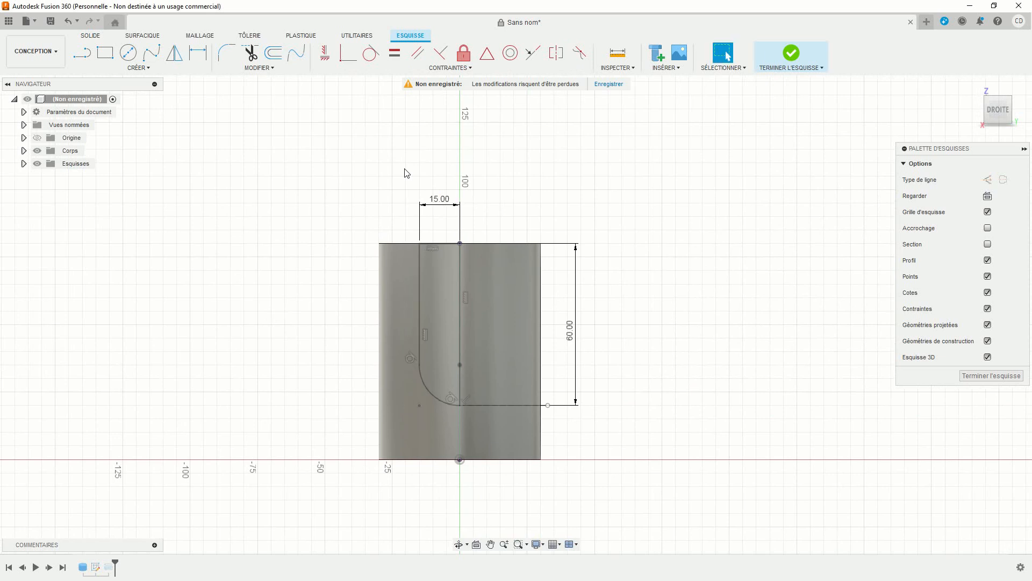
# Set the profile's width dimension to 25 mm.
pyautogui.doubleClick(444, 200)
pyautogui.write('25')
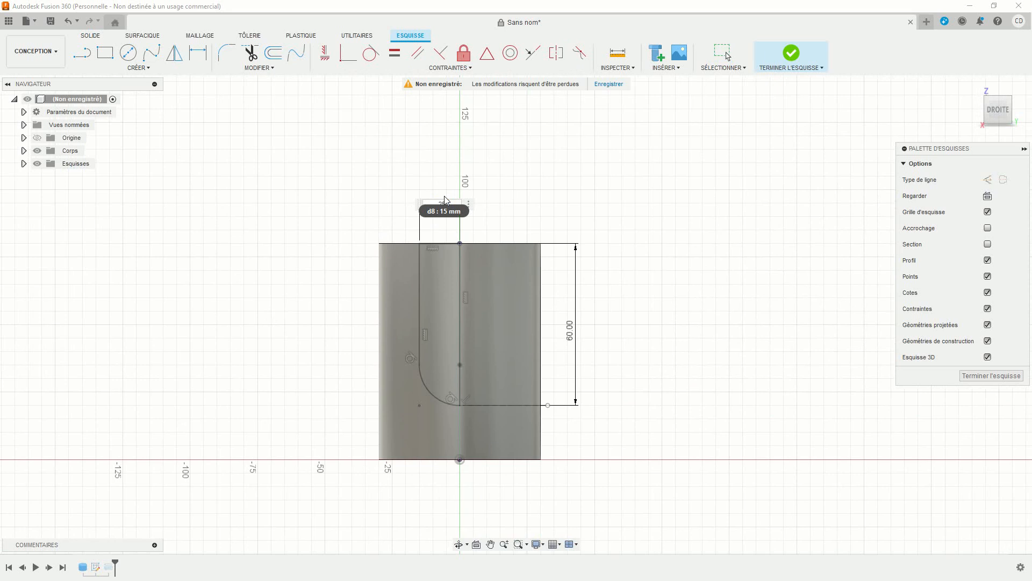
pyautogui.press('Return')
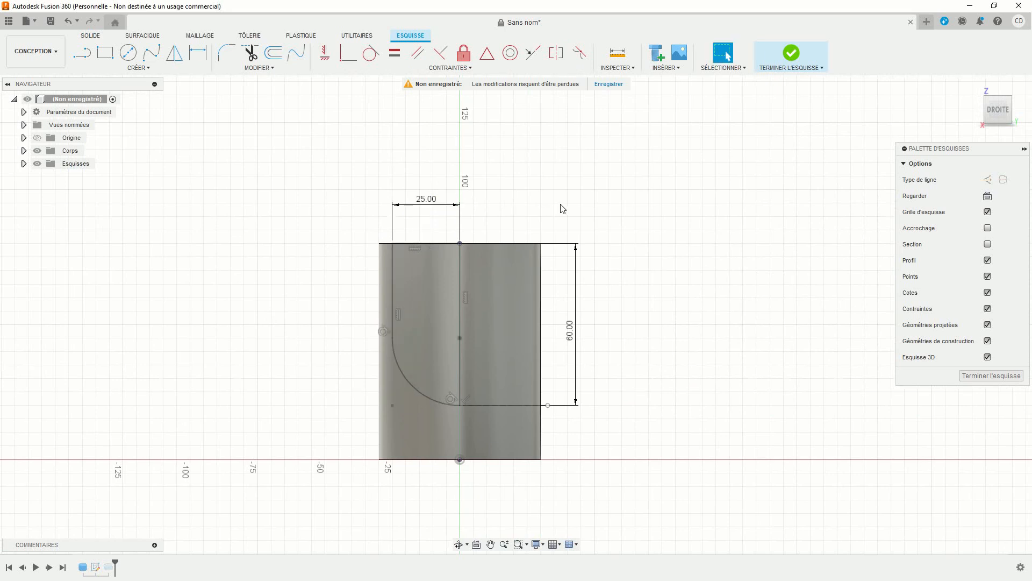
# Set the cavity profile's width dimension to 22.5 mm and finish the sketch.
pyautogui.click(423, 200)
pyautogui.doubleClick(423, 200)
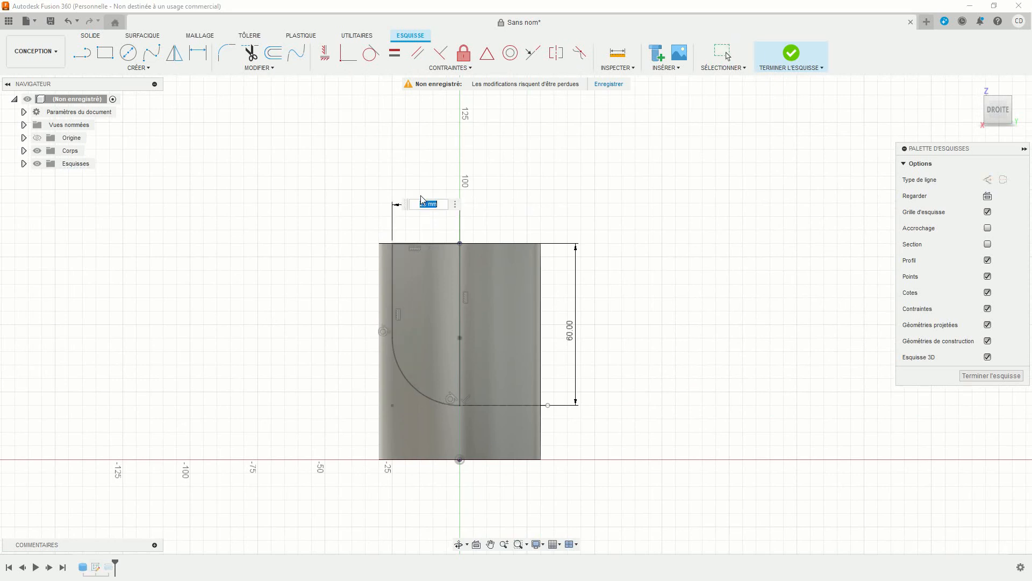
pyautogui.write('22.5')
pyautogui.press('Return')
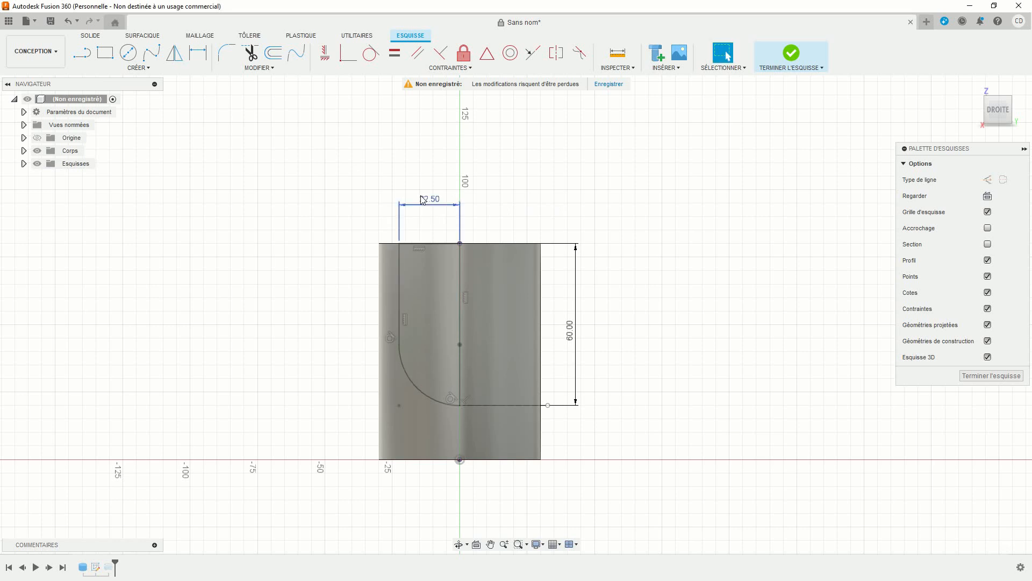
pyautogui.click(790, 54)
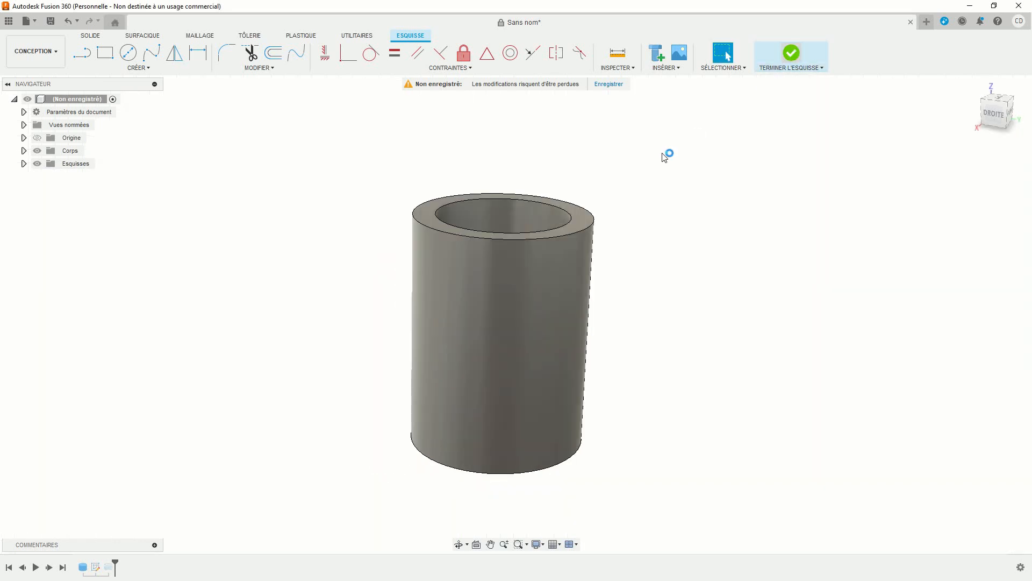
# Examine the updated round-bottomed cavity with a section analysis cut on the YZ plane.
pyautogui.click(464, 67)
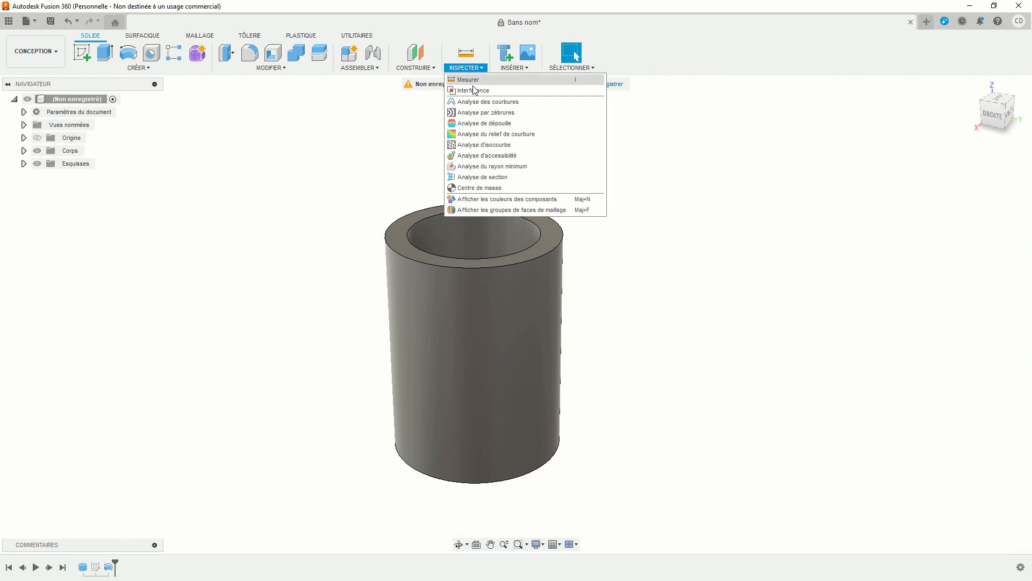
pyautogui.click(487, 176)
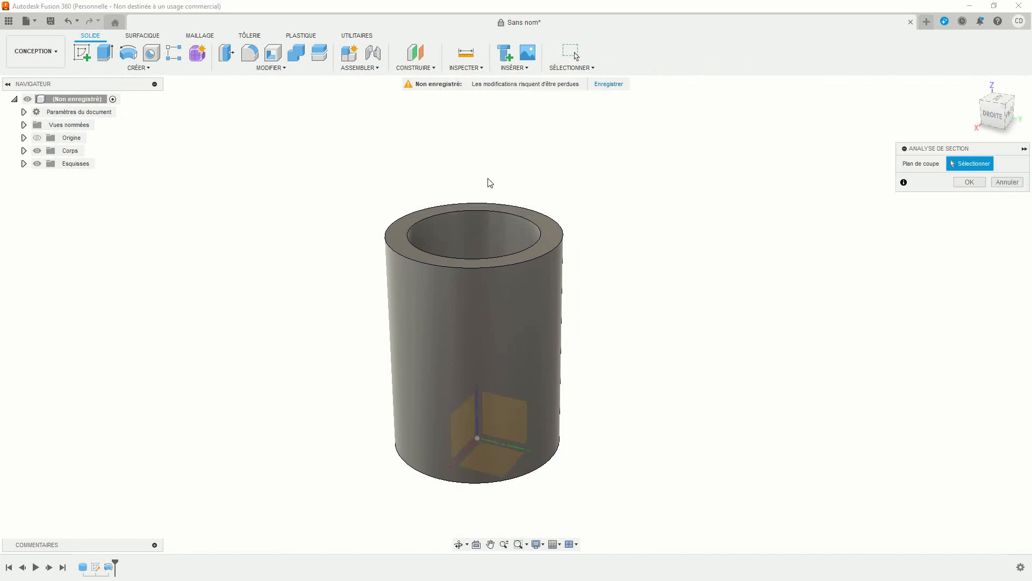
pyautogui.click(512, 404)
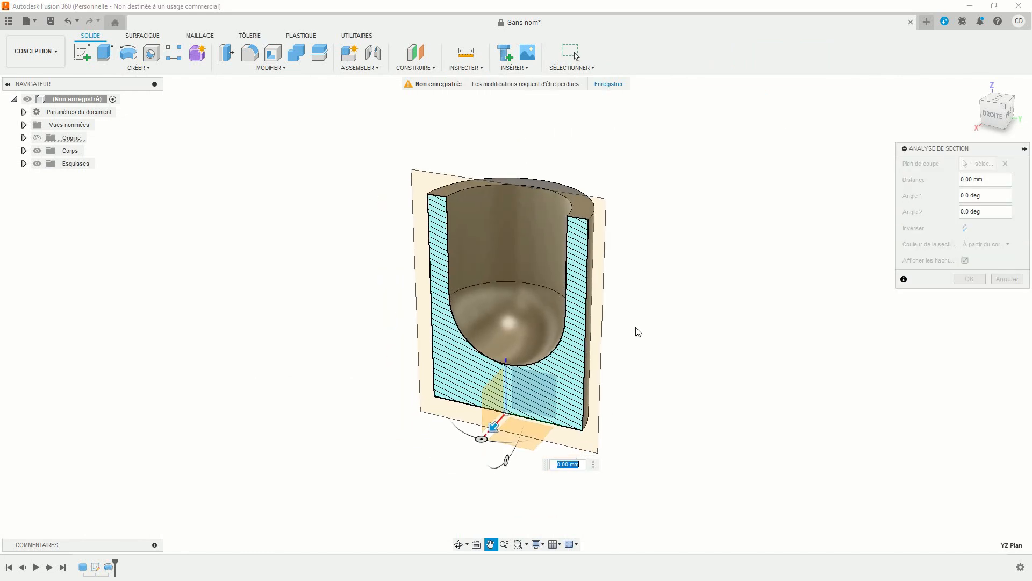
pyautogui.moveTo(654, 340)
pyautogui.keyDown('shift'); pyautogui.mouseDown(button='middle')
pyautogui.moveTo(673, 319)
pyautogui.moveTo(713, 319)
pyautogui.moveTo(648, 331)
pyautogui.moveTo(669, 326)
pyautogui.mouseUp(button='middle'); pyautogui.keyUp('shift')
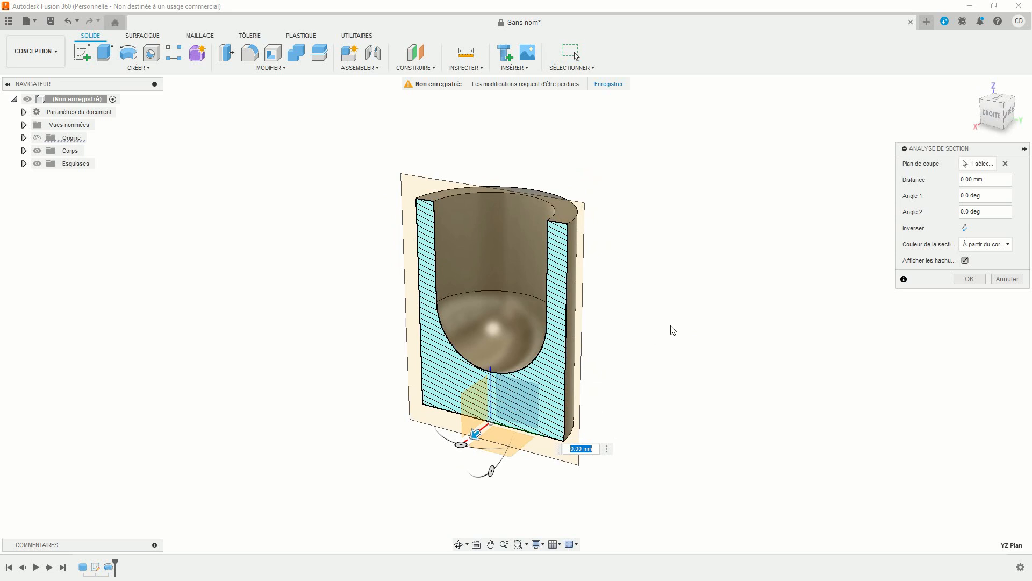